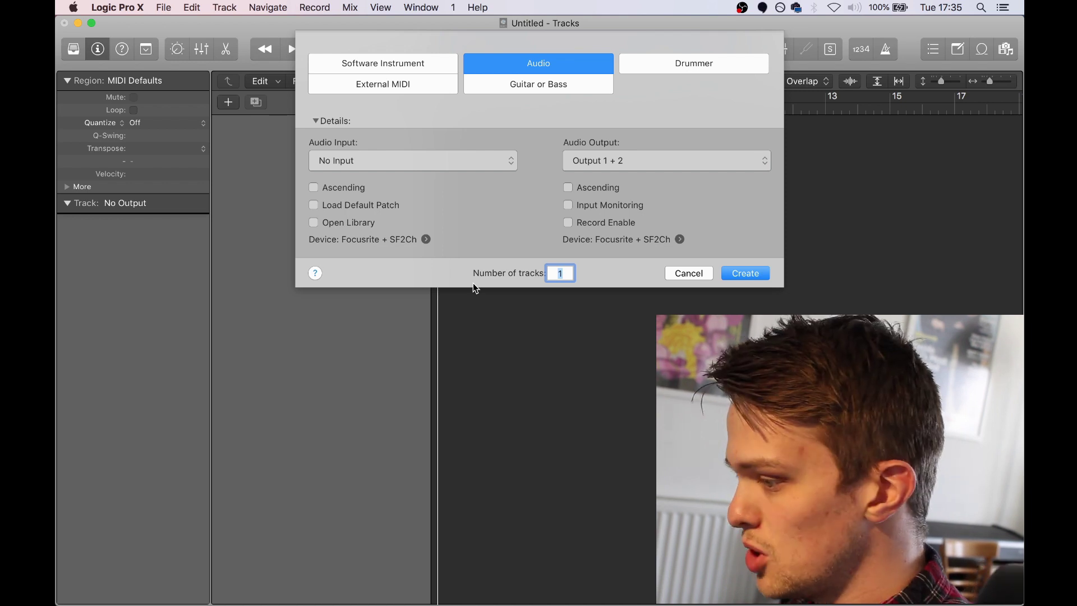
Create four audio tracks and group Audio 1–4 into a summing stack named Sum 1
left_click(569, 274)
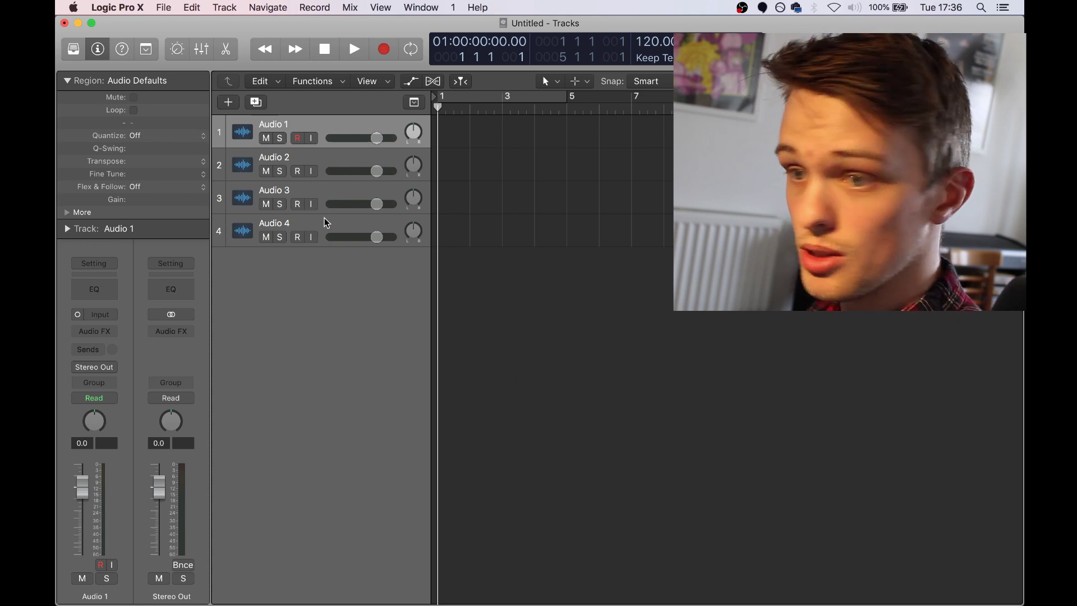
left_click(325, 218)
right_click(325, 217)
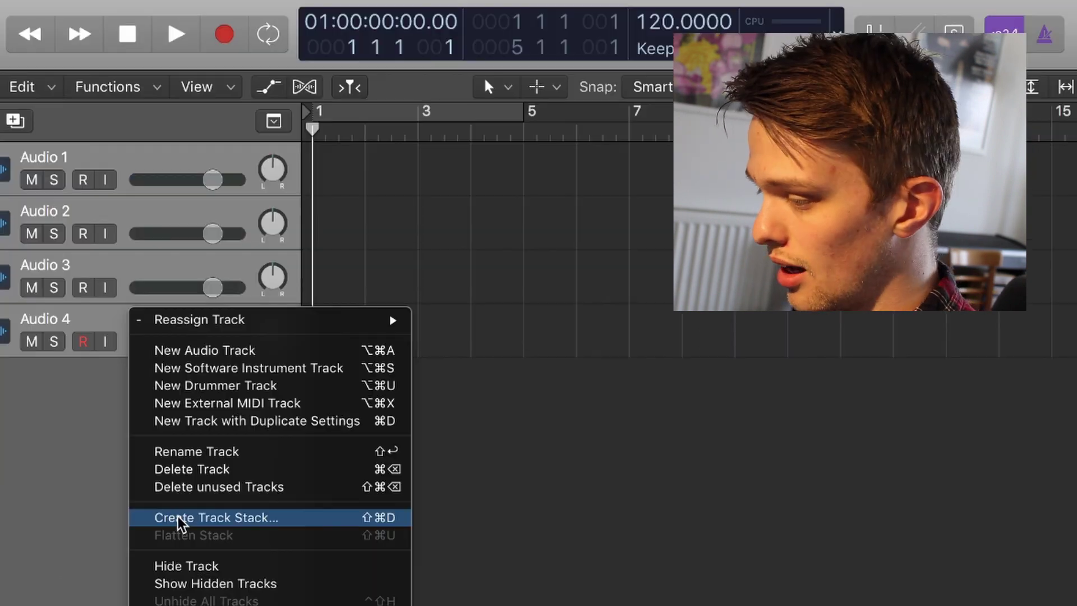
left_click(370, 393)
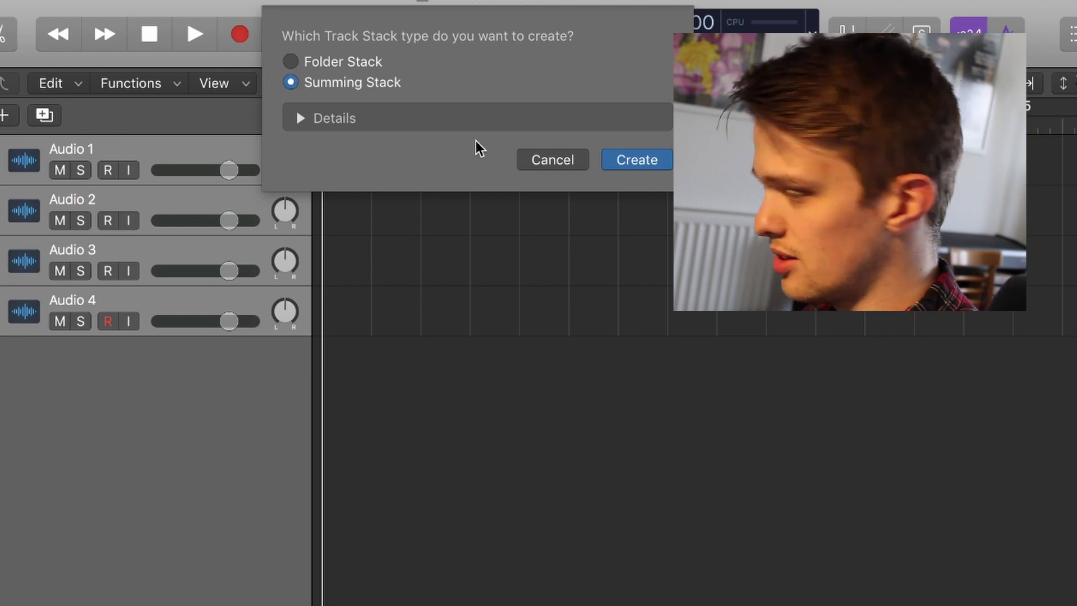
left_click(624, 162)
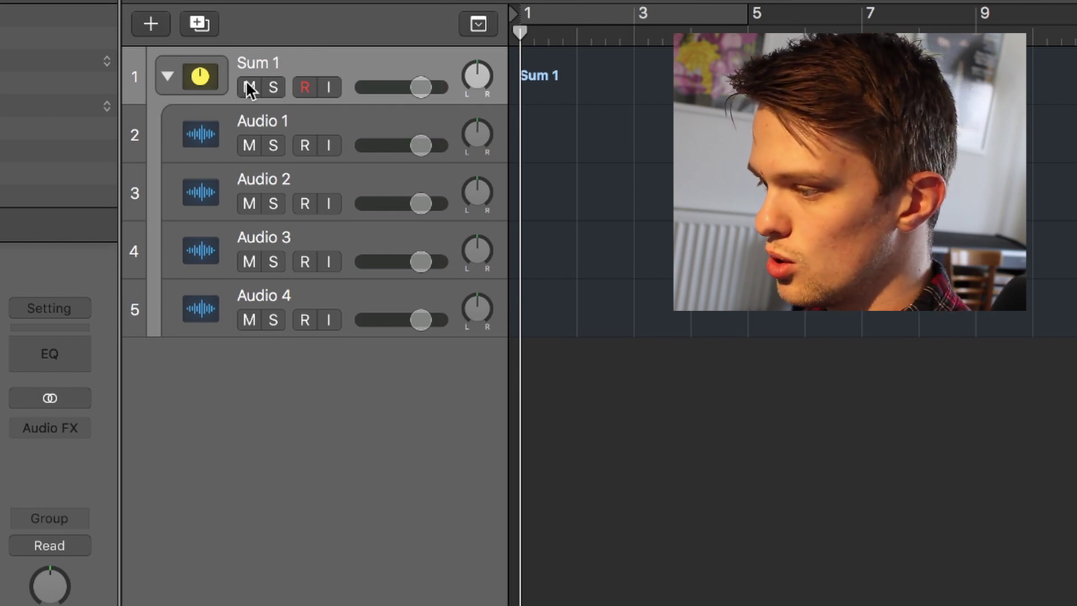
Rename the Sum 1 stack to '4-track' and duplicate it with its tracks
left_click(167, 76)
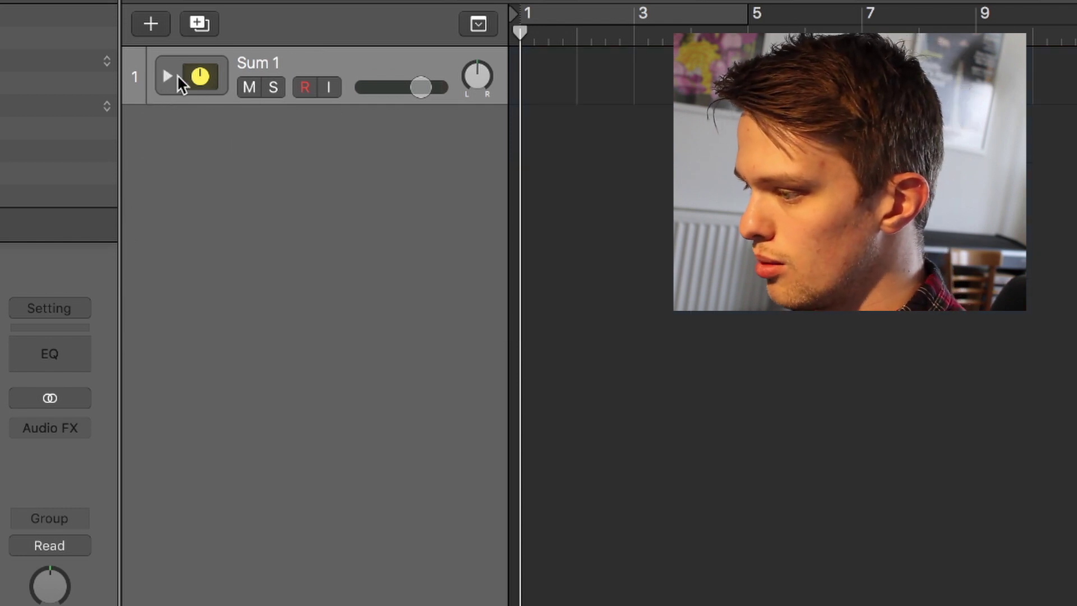
double_click(264, 60)
type("4-track")
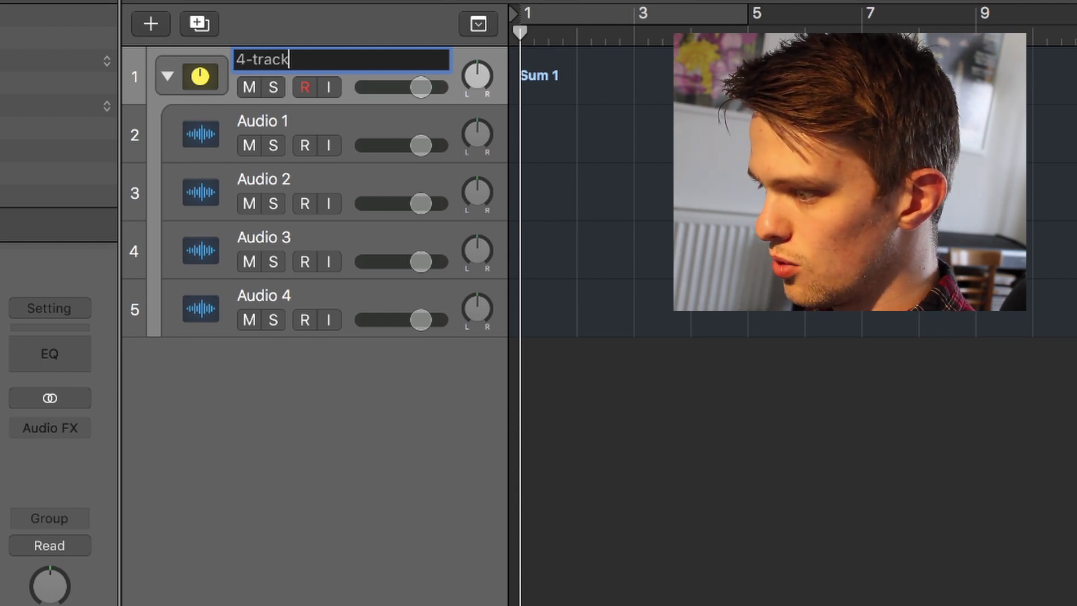
key("Return")
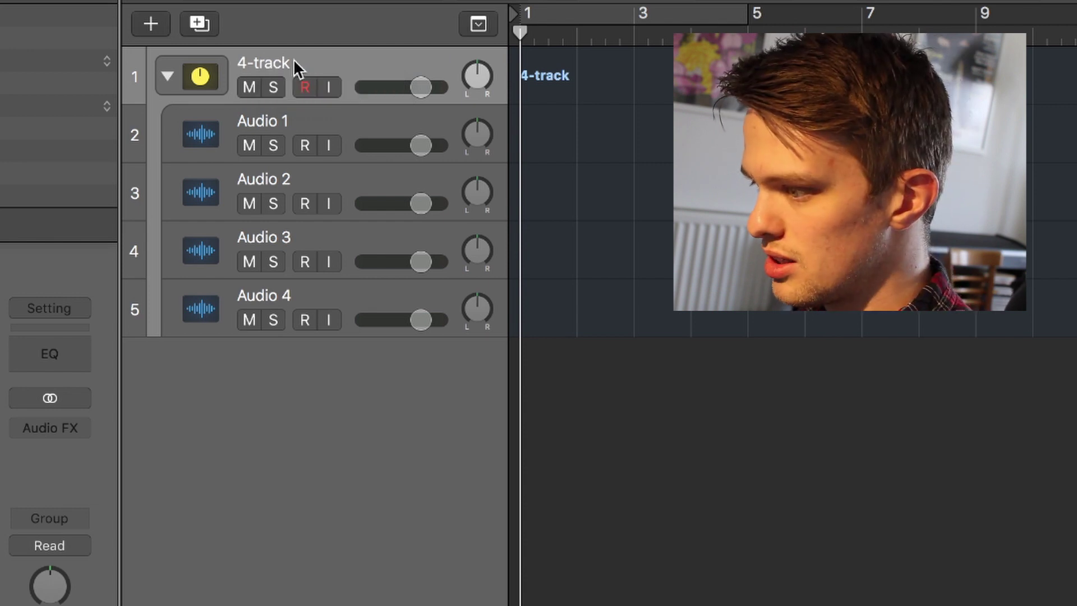
key("super+d")
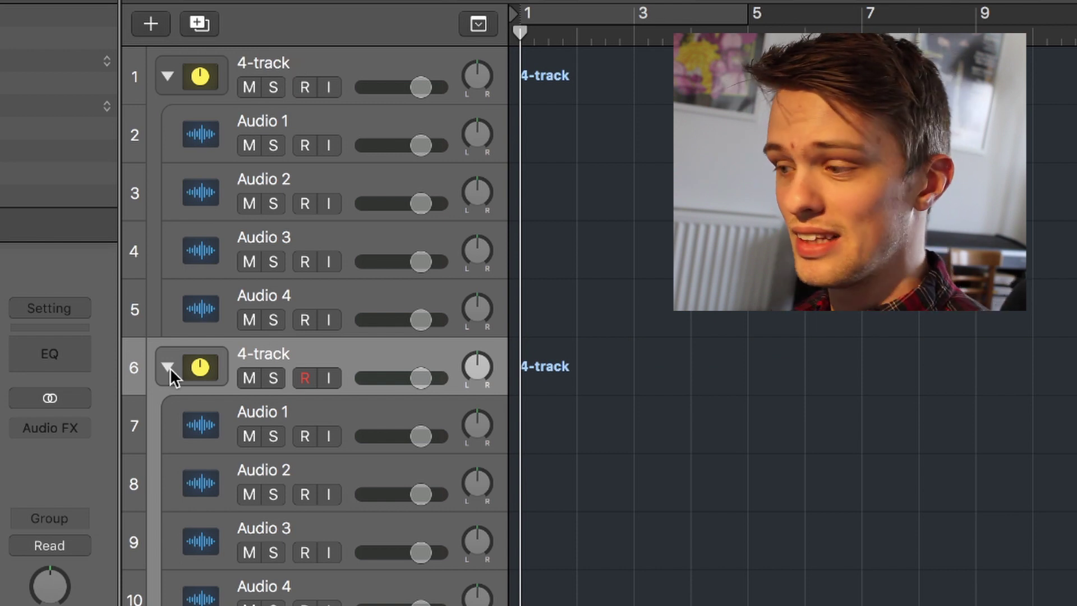
Select Audio 1–4 in each stack and then the second stack to check their buses
left_click(197, 144)
left_click(197, 295, "shift")
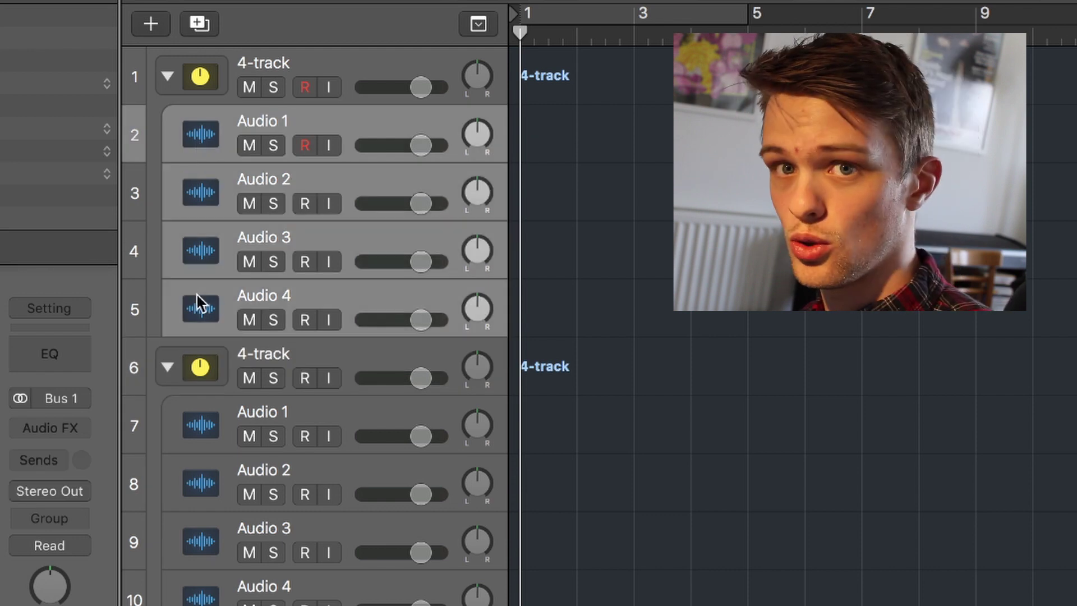
left_click(216, 418)
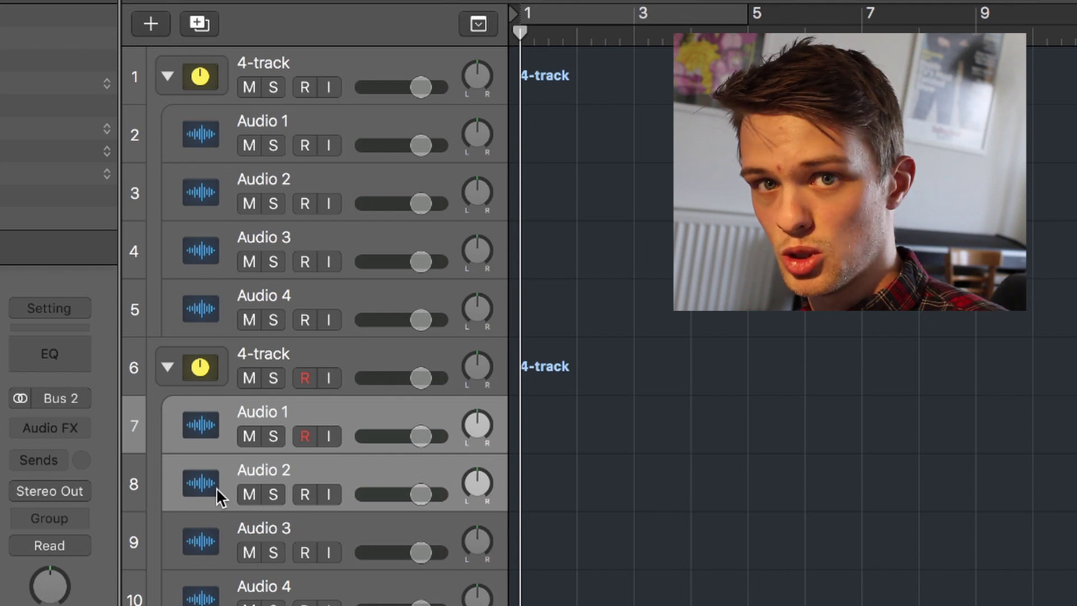
left_click(211, 171)
left_click(214, 138)
left_click(210, 290, "shift")
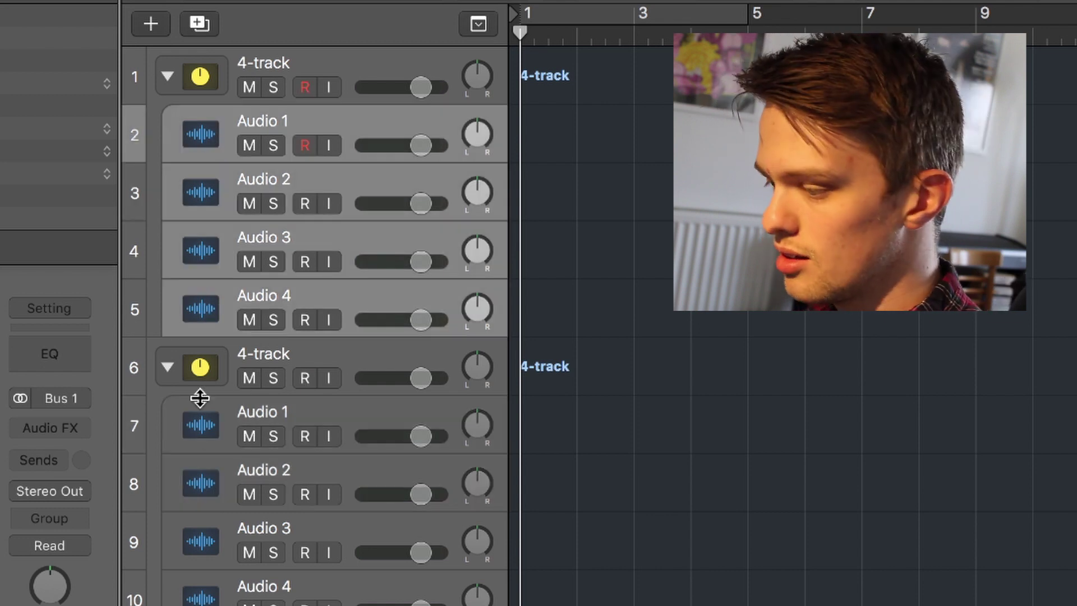
left_click(200, 418)
left_click(206, 487, "shift")
left_click(668, 353)
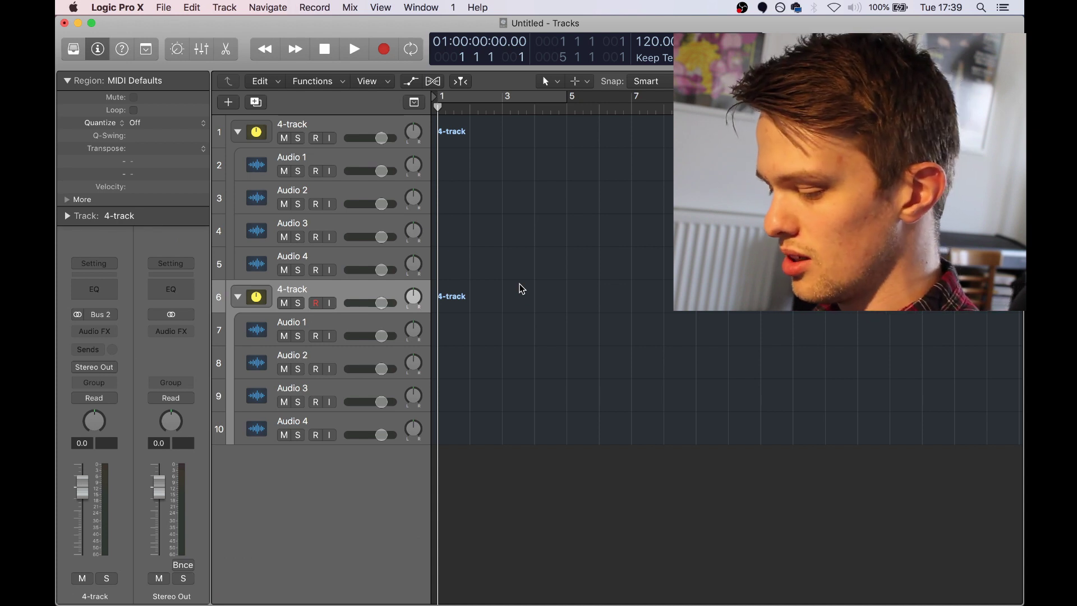
Open the Mixer in its own window, close the main Tracks window, and reposition the Mixer
key("cmd+2")
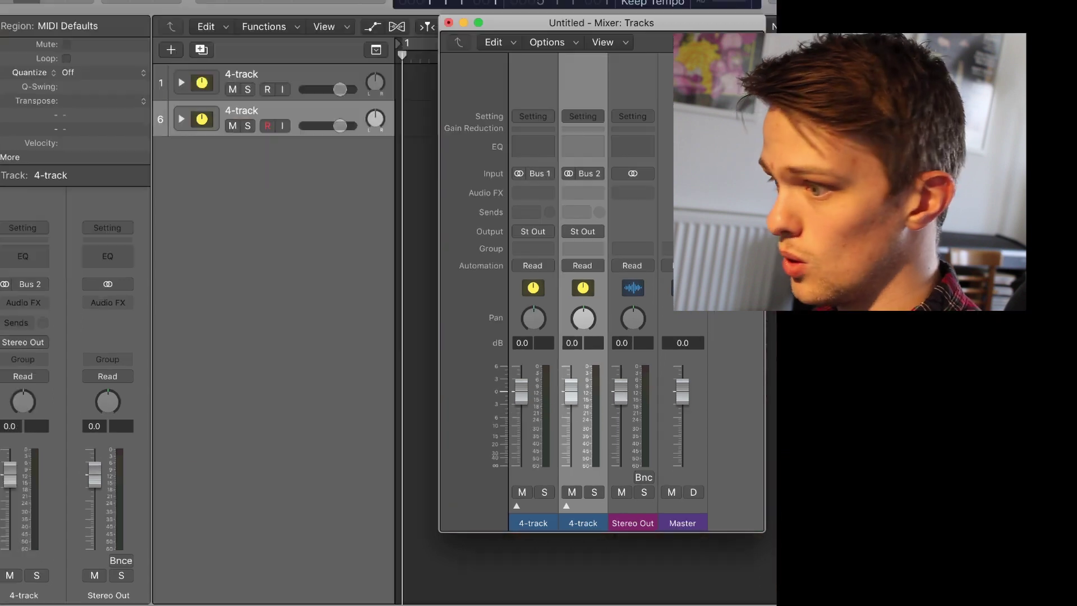
left_click(65, 24)
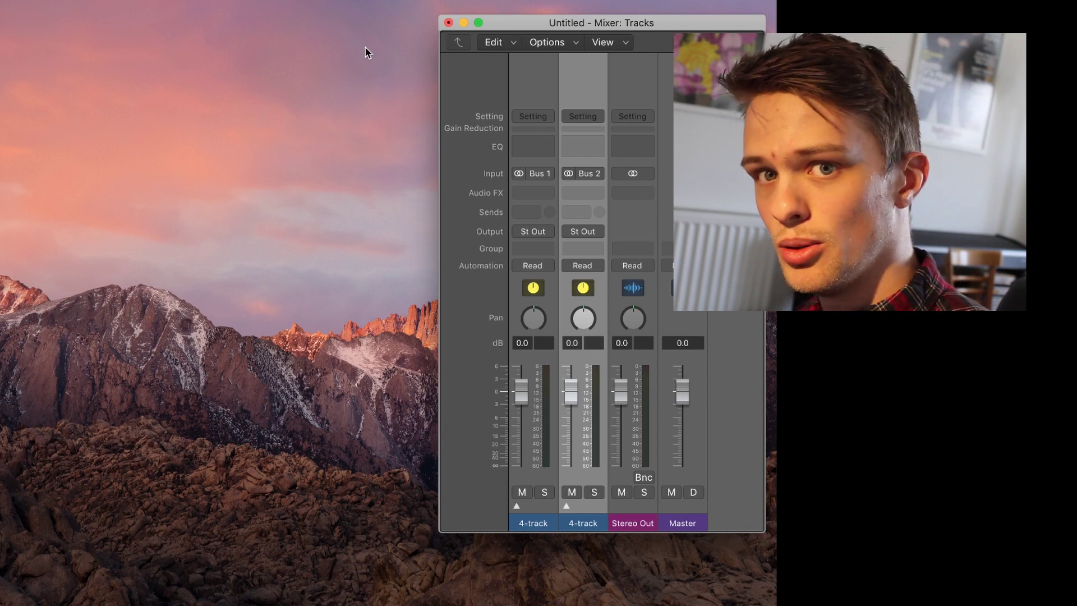
left_click_drag(532, 22, 432, 10)
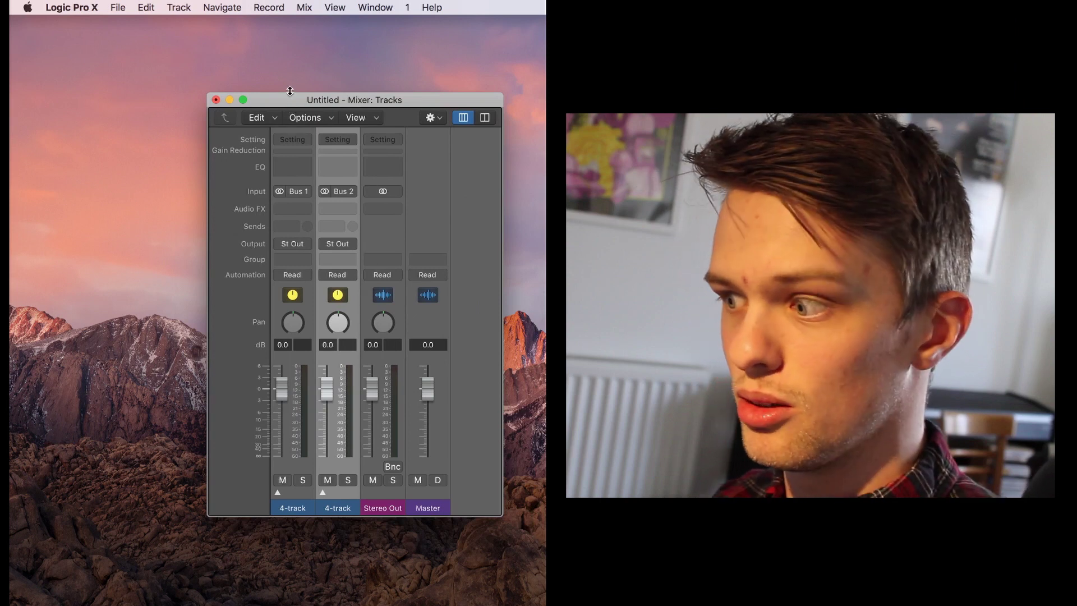
Open the floating Transport and its Customize Control Bar and Display settings
left_click(365, 8)
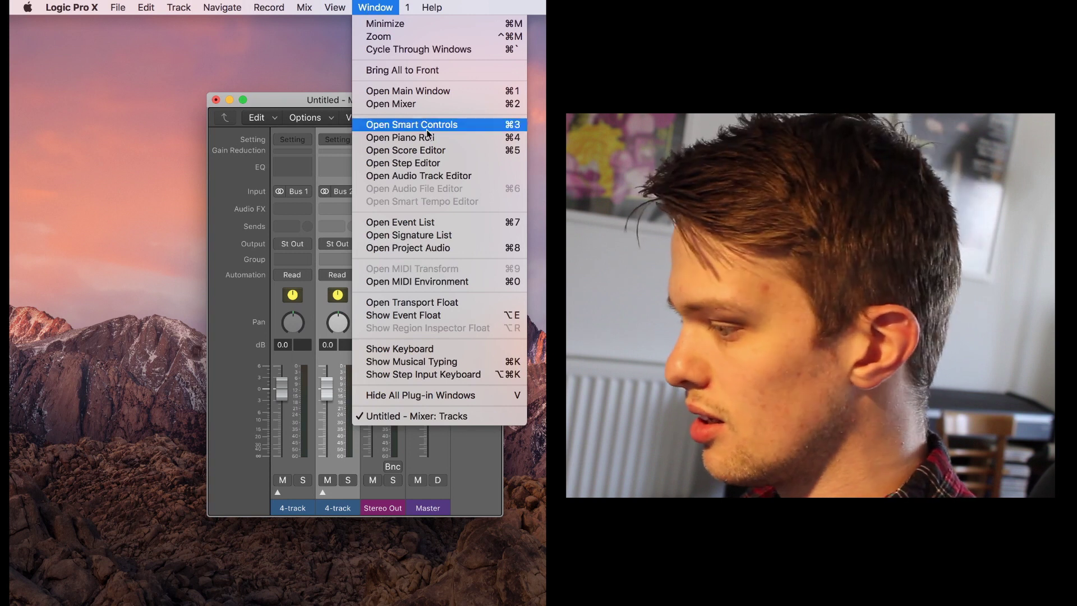
left_click(426, 304)
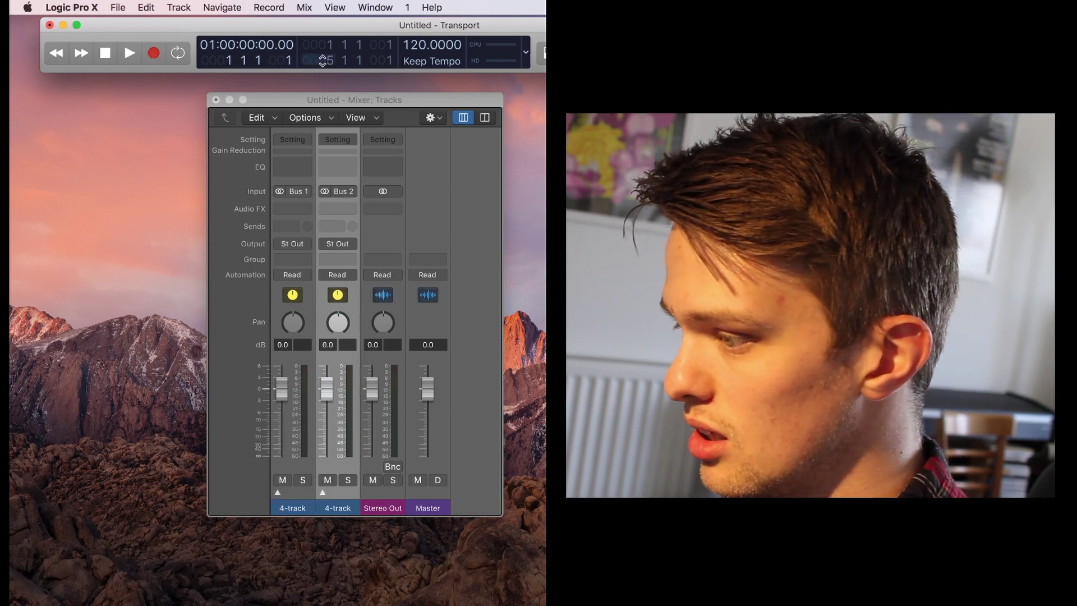
left_click(526, 52)
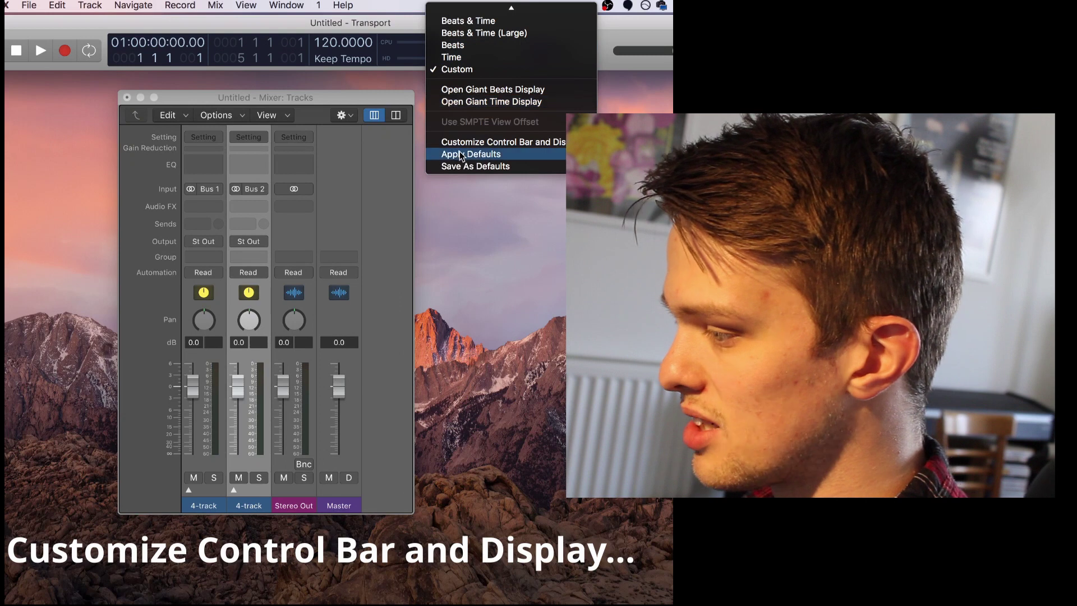
left_click(462, 142)
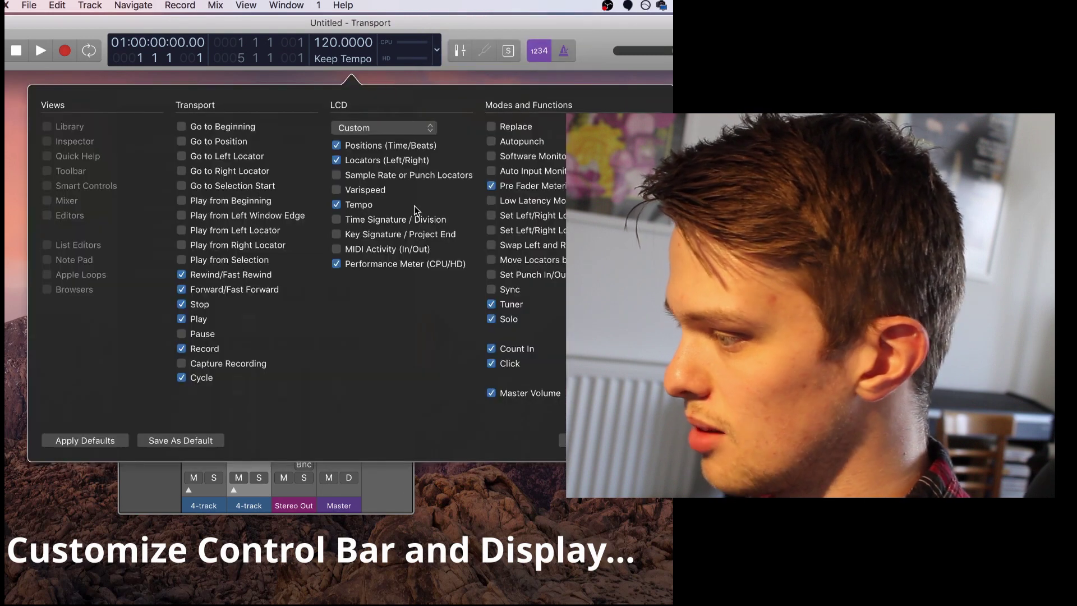
Uncheck Locators, Tempo, Performance Meter, Cycle, Pre Fader Metering and Tuner
left_click(340, 162)
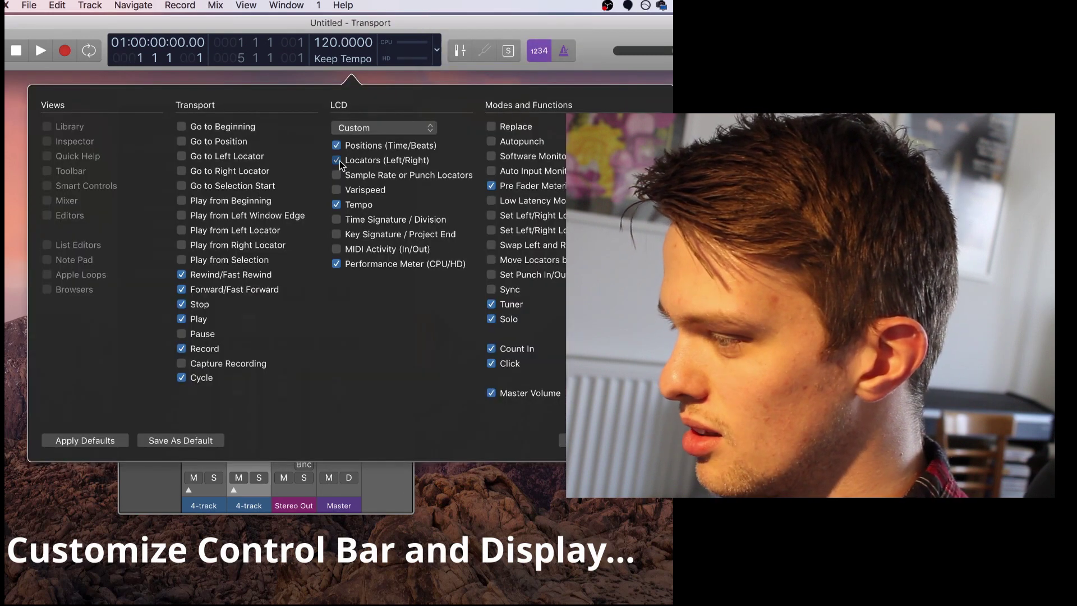
left_click(337, 206)
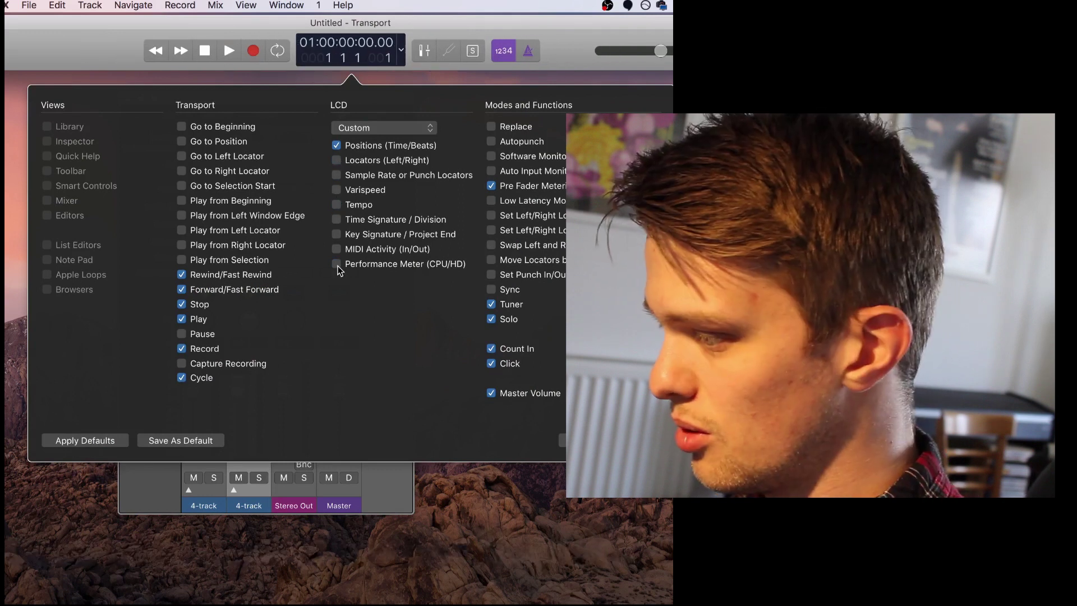
left_click(337, 264)
left_click(181, 378)
left_click(492, 186)
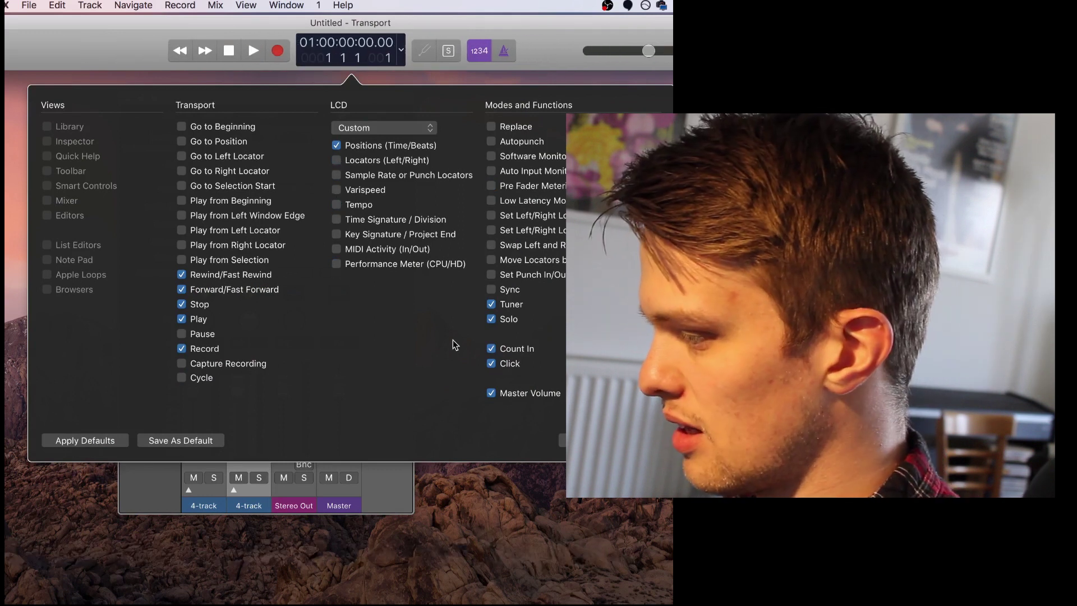
left_click(492, 304)
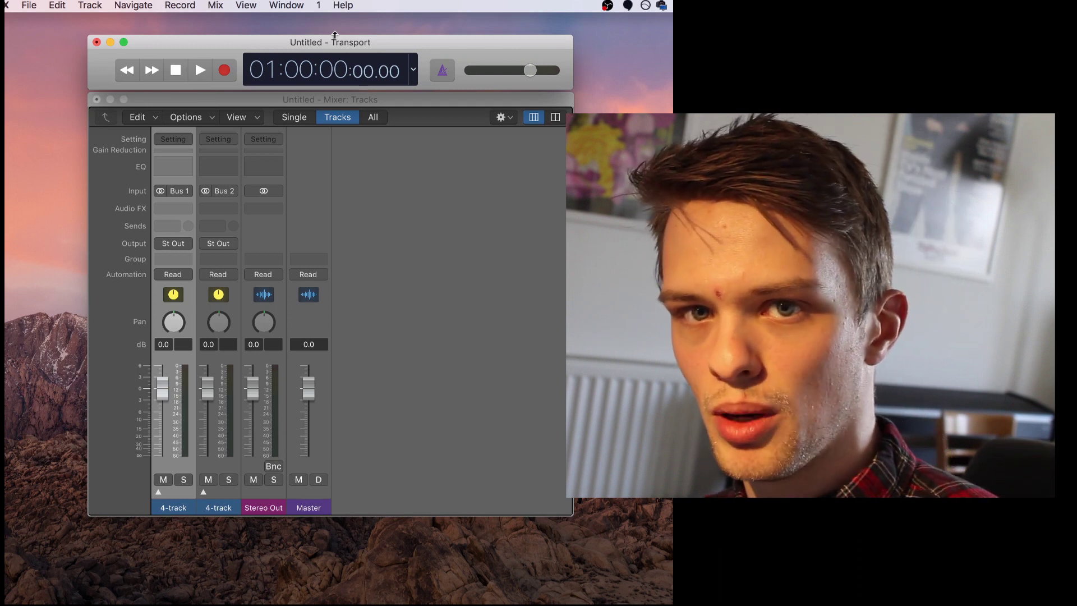
Nudge the Transport window into place and bring the Mixer window to the front
left_click_drag(335, 35, 336, 36)
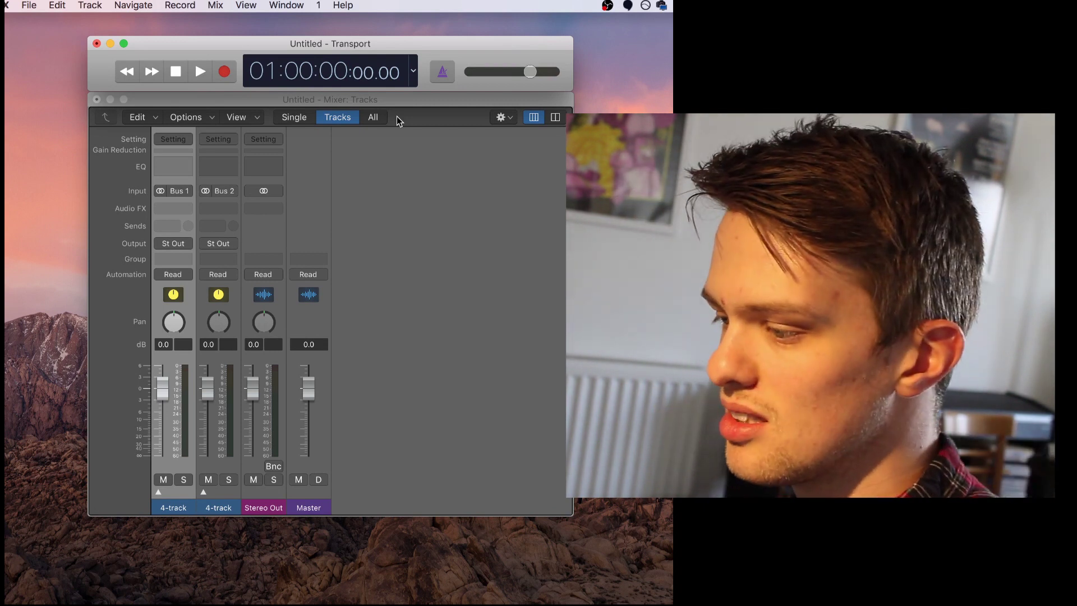
left_click(402, 98)
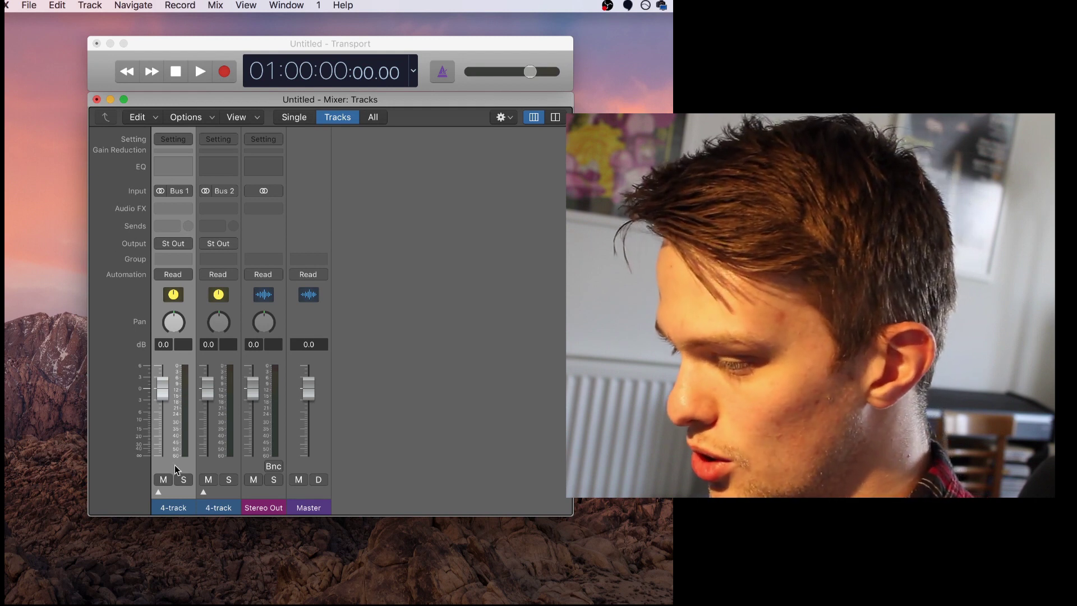
Expand both 4-track stacks and rename the second one '4-track 2'
left_click(159, 493)
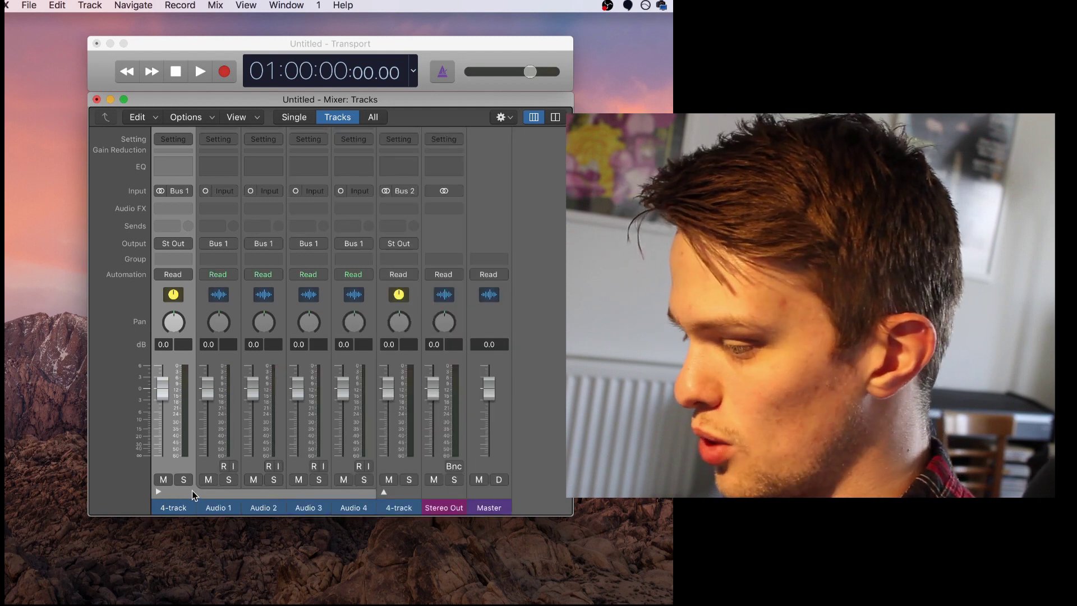
left_click(384, 492)
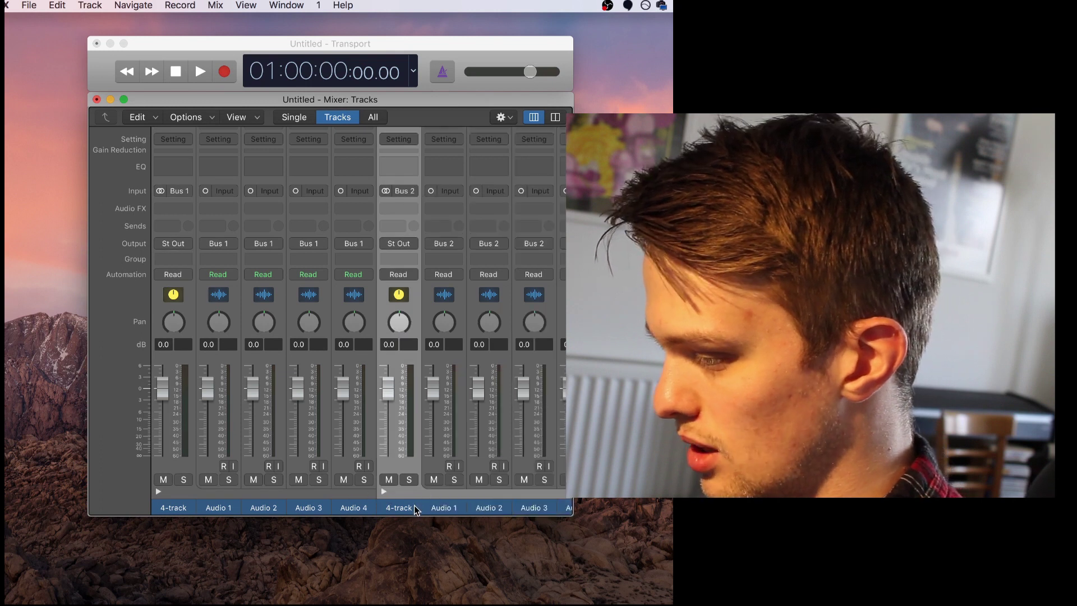
double_click(414, 506)
type("4-track 2")
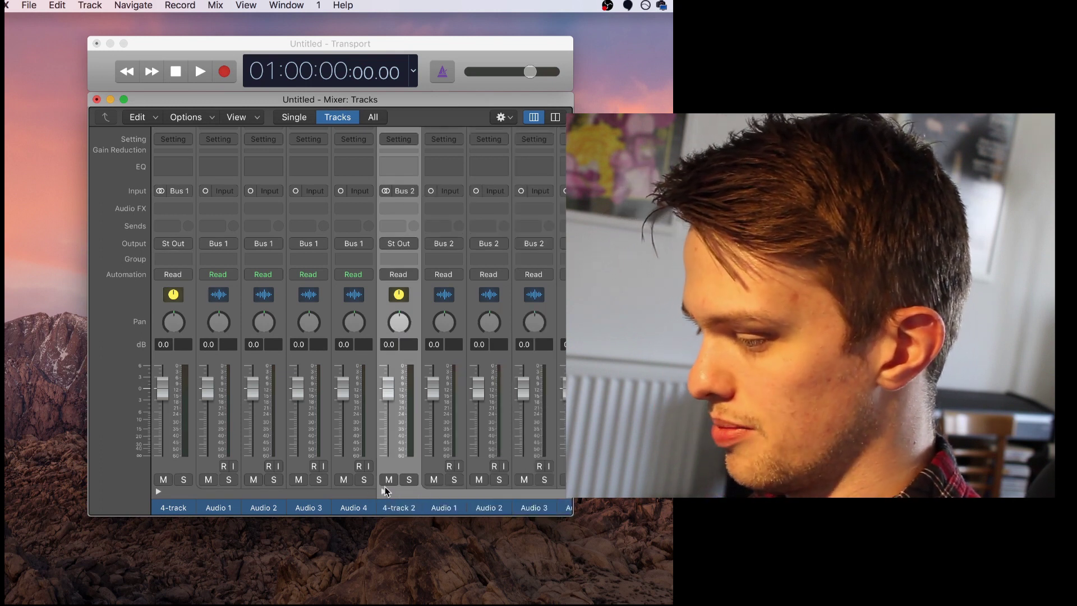
key("Return")
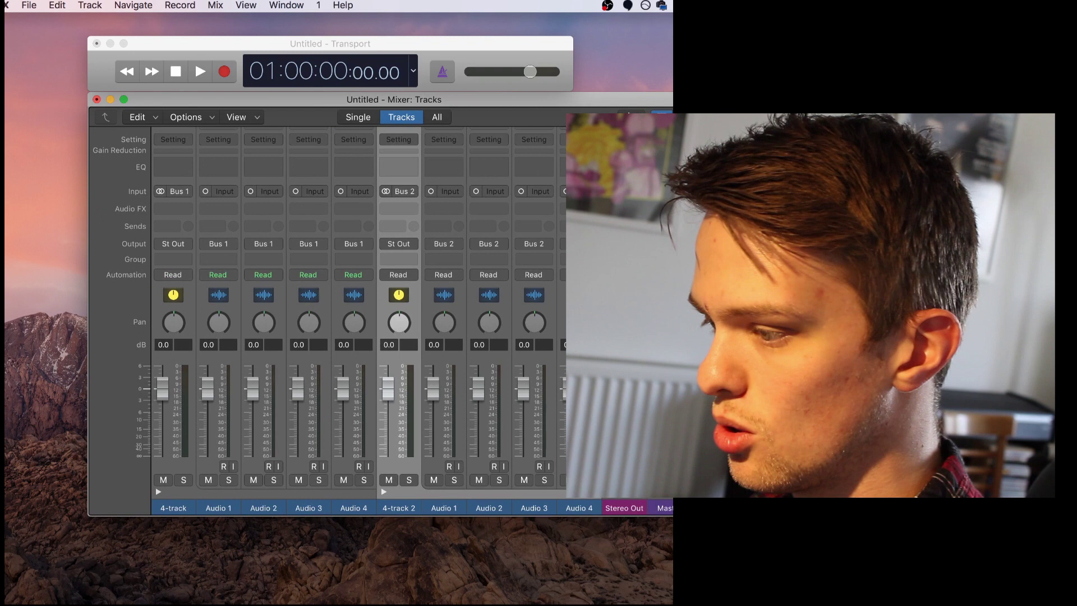
Move the Mixer window onto the screen and select Audio 1, then the first 4-track stack
left_click_drag(505, 101, 471, 102)
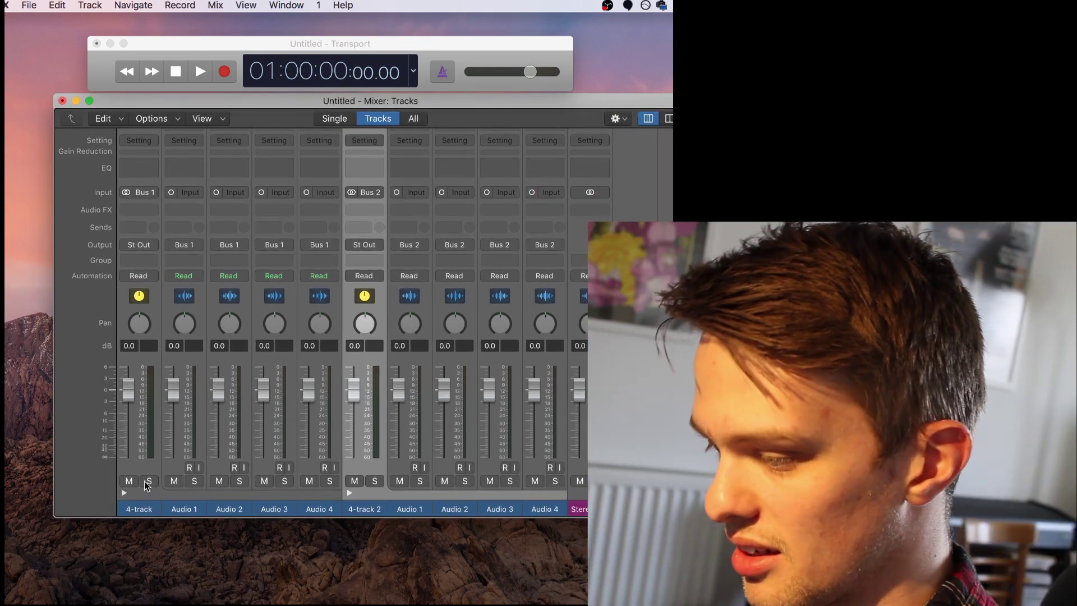
left_click(182, 508)
left_click(136, 510)
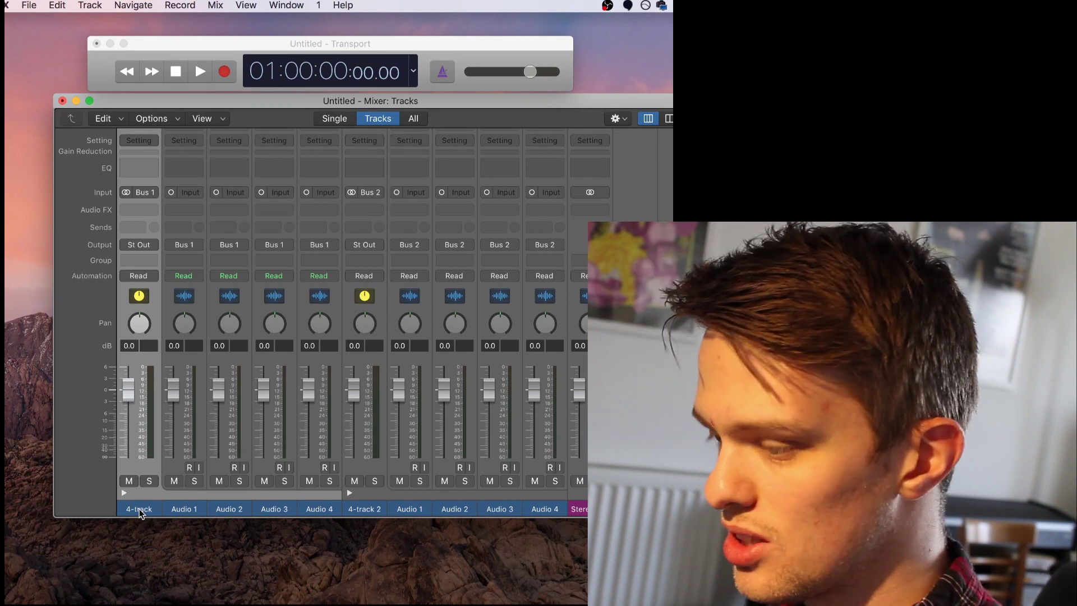
Insert Harmonic Enhancement > Magnetite on the 4-track stack and view its settings
left_click(144, 209)
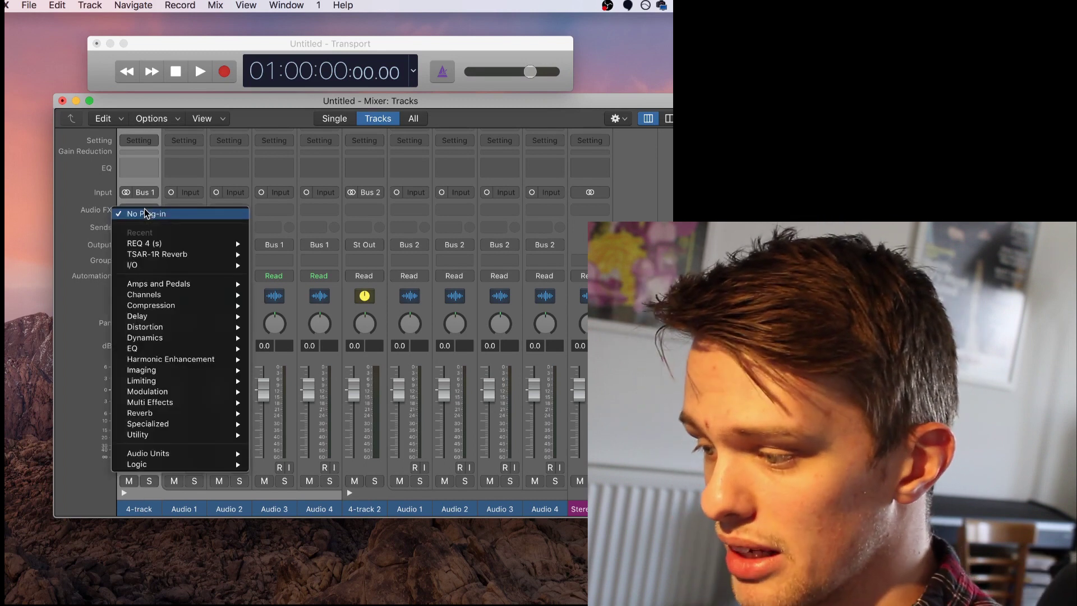
mouse_move(190, 348)
mouse_move(290, 403)
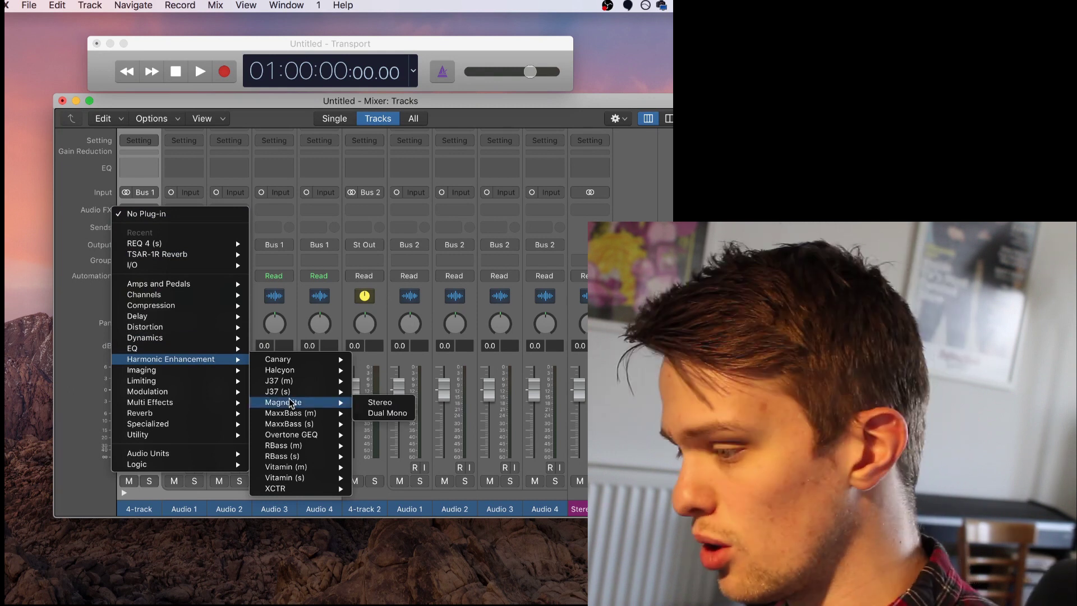
left_click(380, 402)
mouse_move(142, 208)
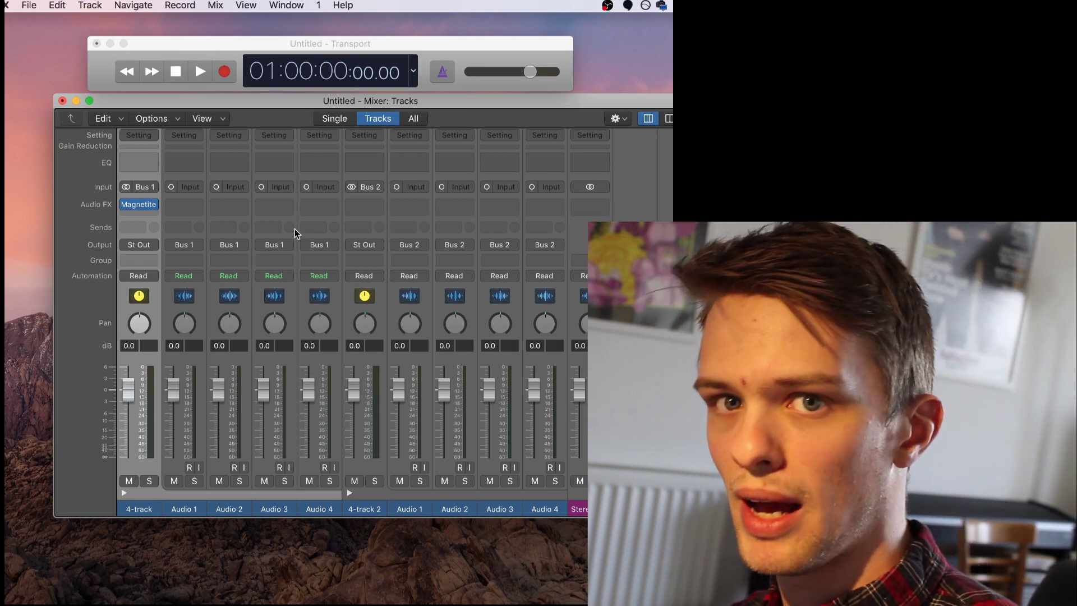
left_click(137, 204)
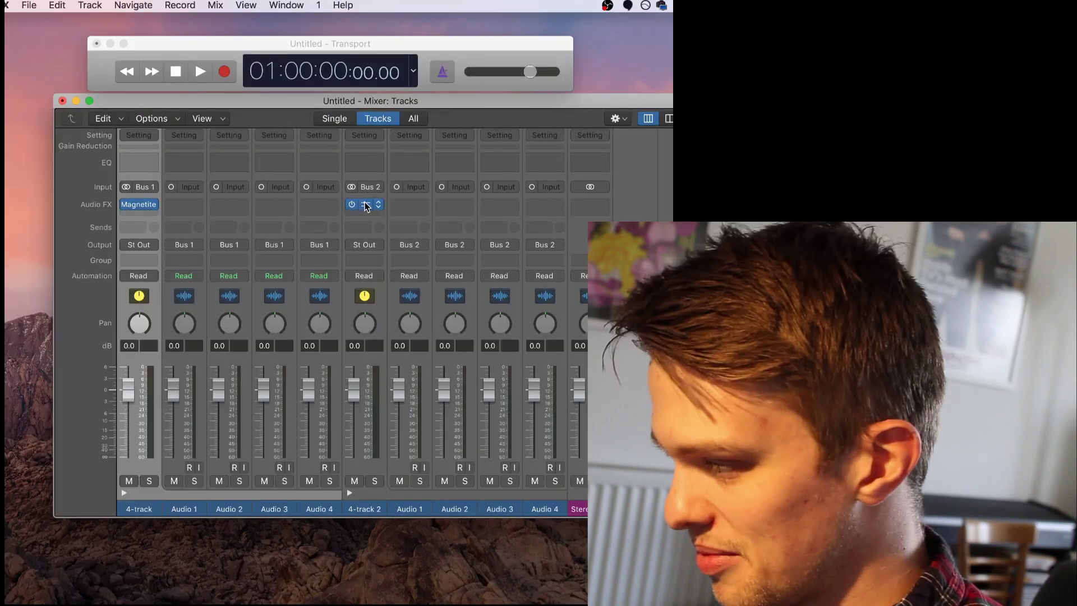
Arm Audio 1 for recording and select Audio 1 through Audio 4
left_click(368, 509)
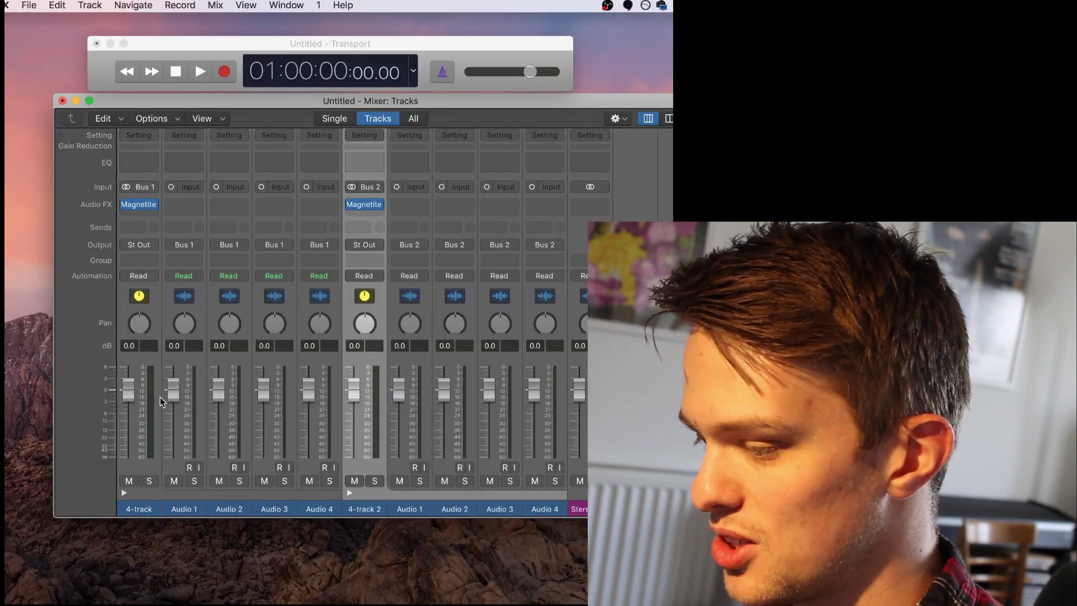
left_click(139, 509)
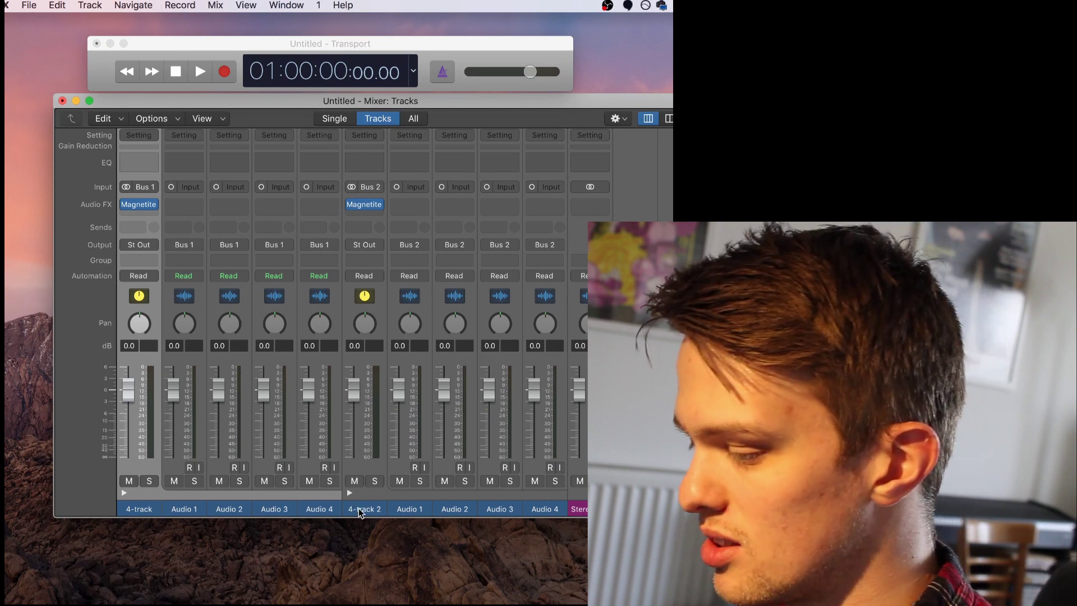
left_click(358, 509)
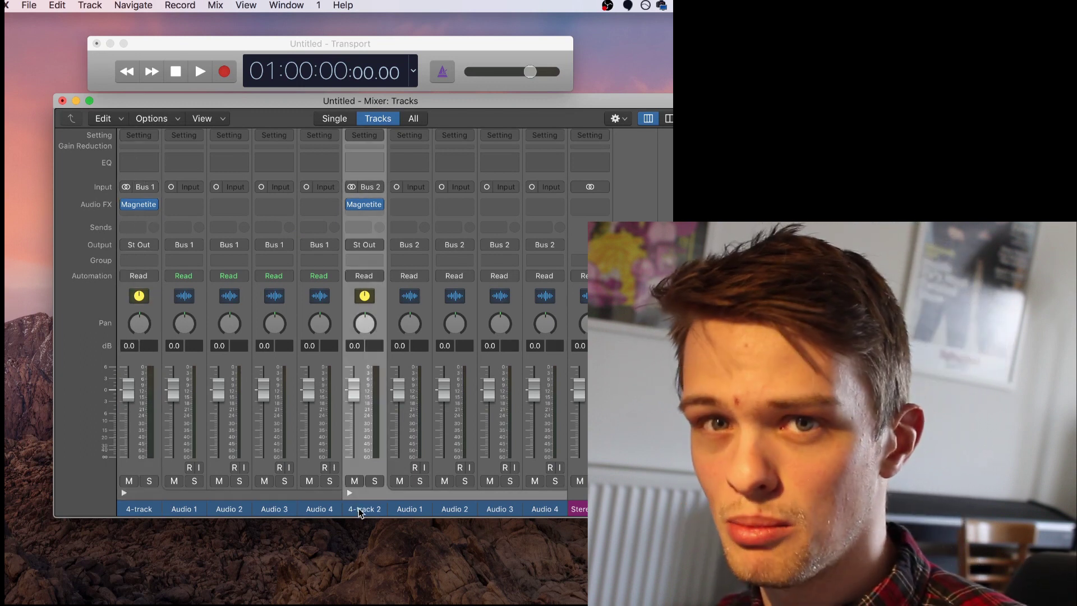
left_click(190, 467)
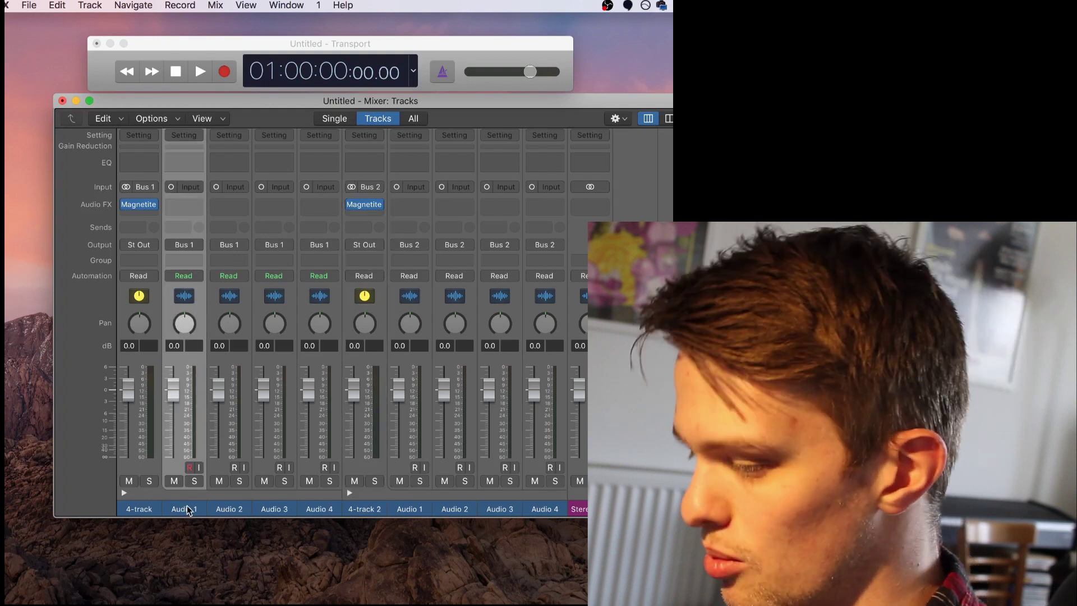
left_click(306, 505, "shift")
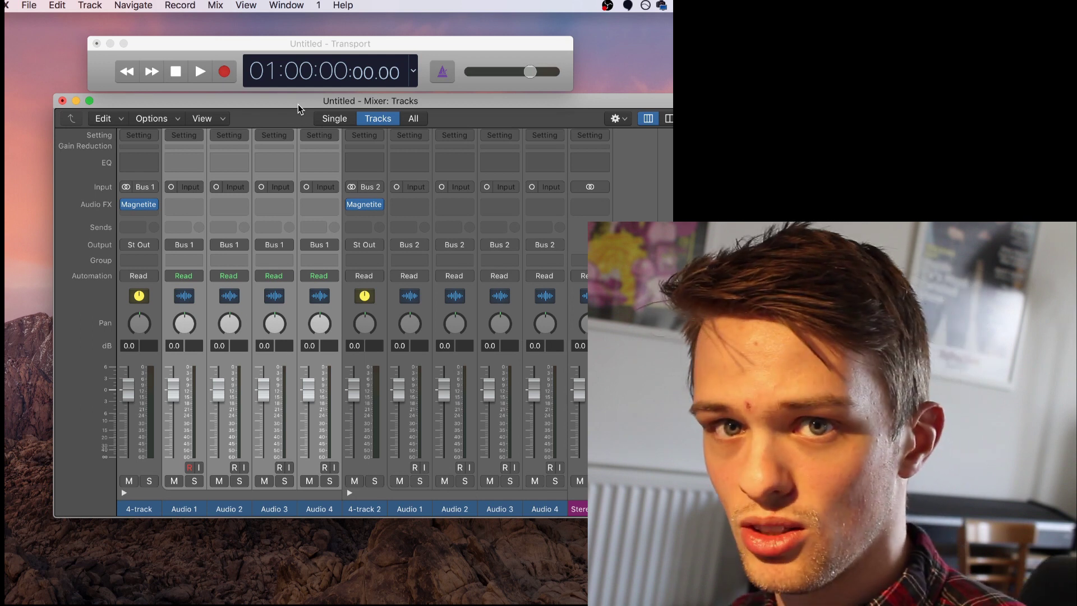
Insert EQ > Analog > VEQ3 (m) Mono on the selected Audio 1–4 tracks
left_click(235, 208)
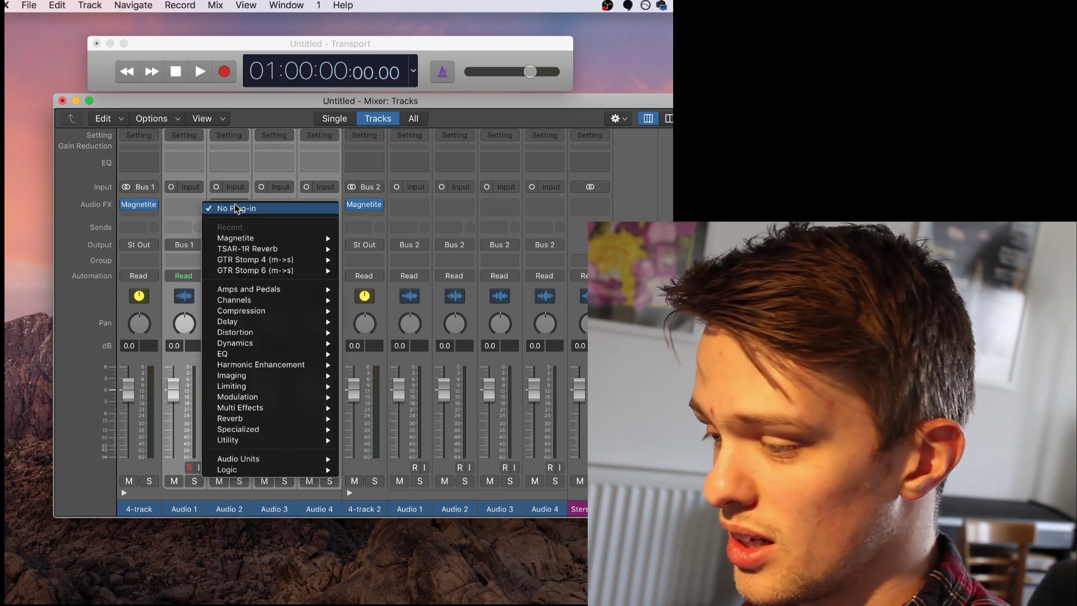
mouse_move(263, 357)
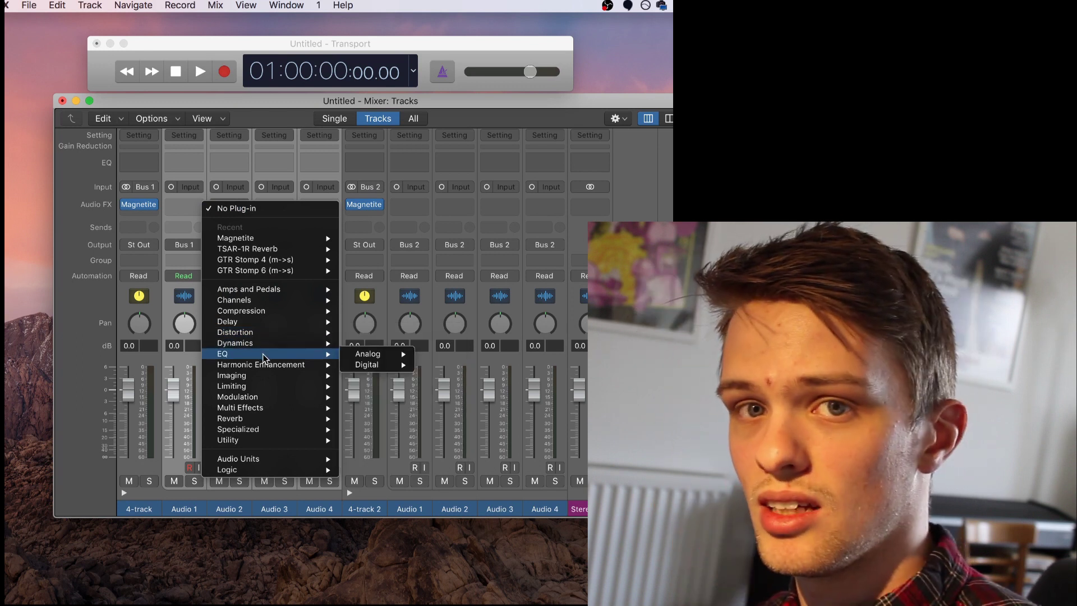
mouse_move(367, 355)
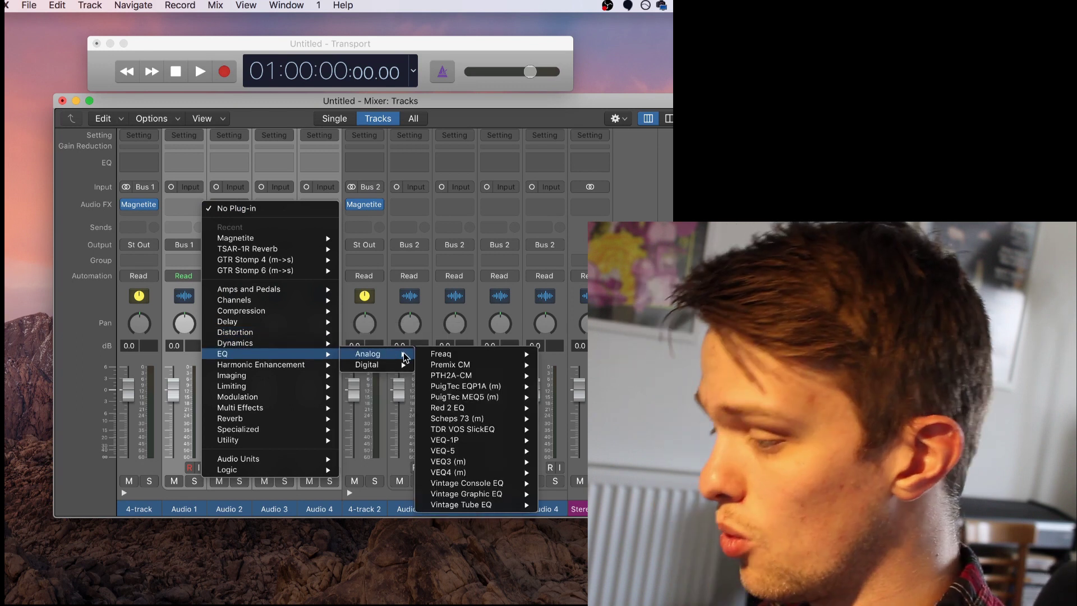
mouse_move(485, 459)
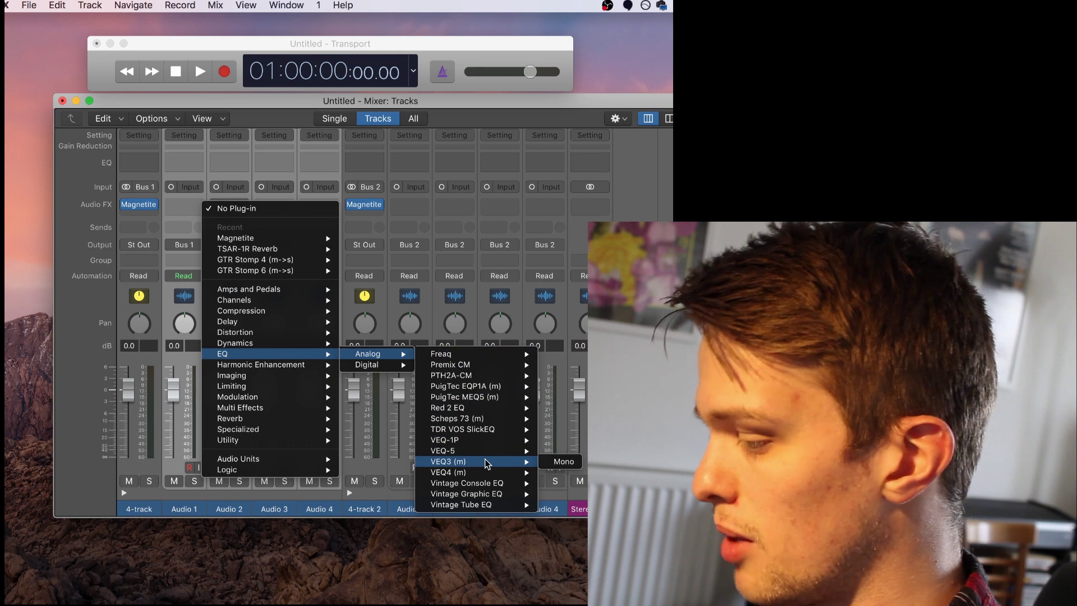
left_click(561, 462)
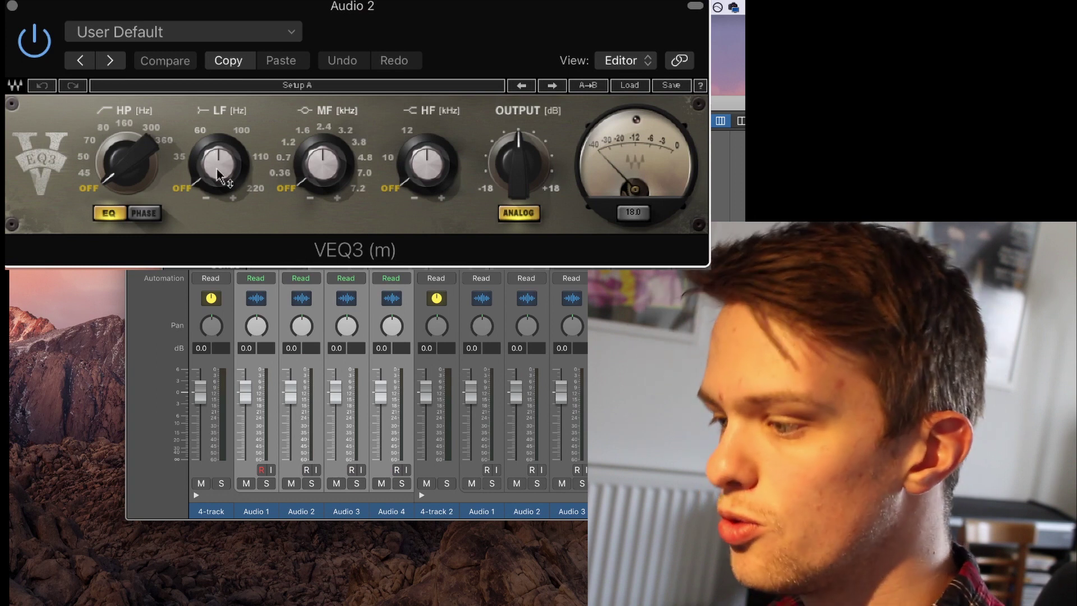
mouse_move(219, 153)
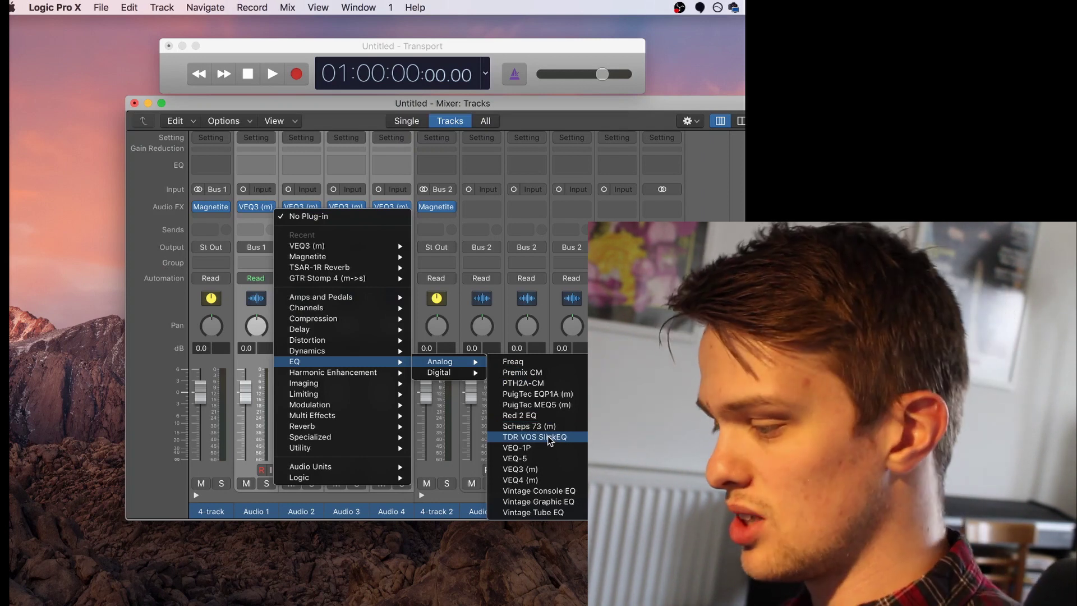
Add Q10 (m) and a Channel EQ to the selected tracks as trials, closing each editor
mouse_move(443, 372)
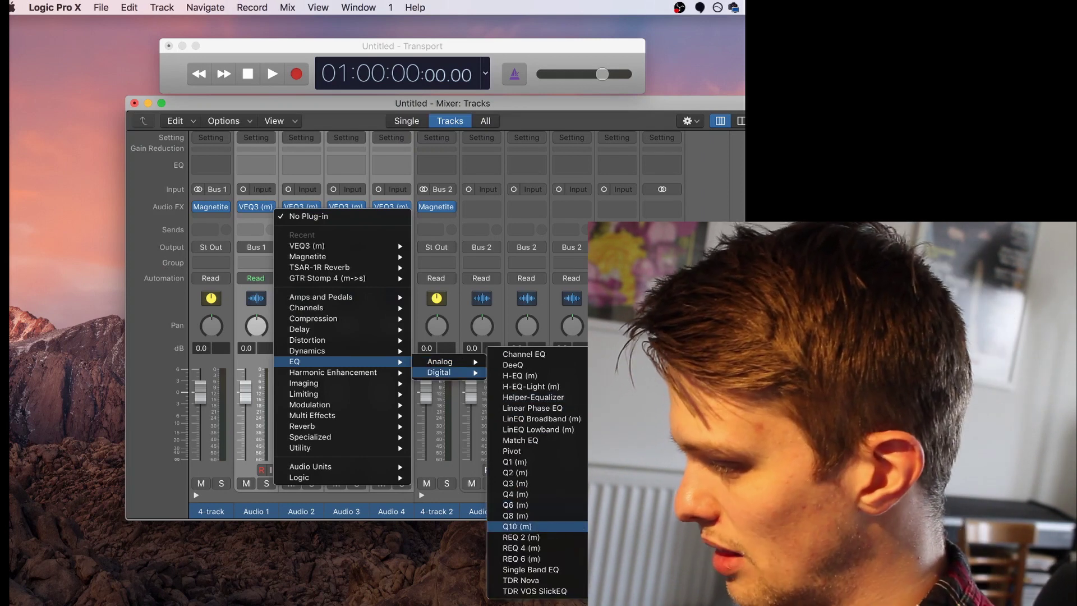
left_click(517, 527)
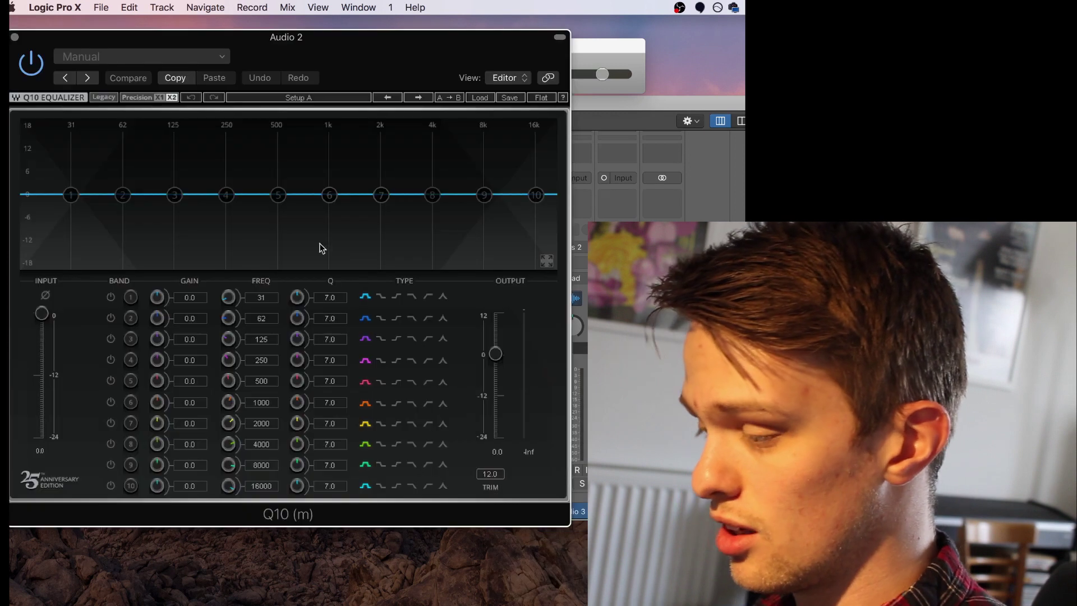
left_click(14, 37)
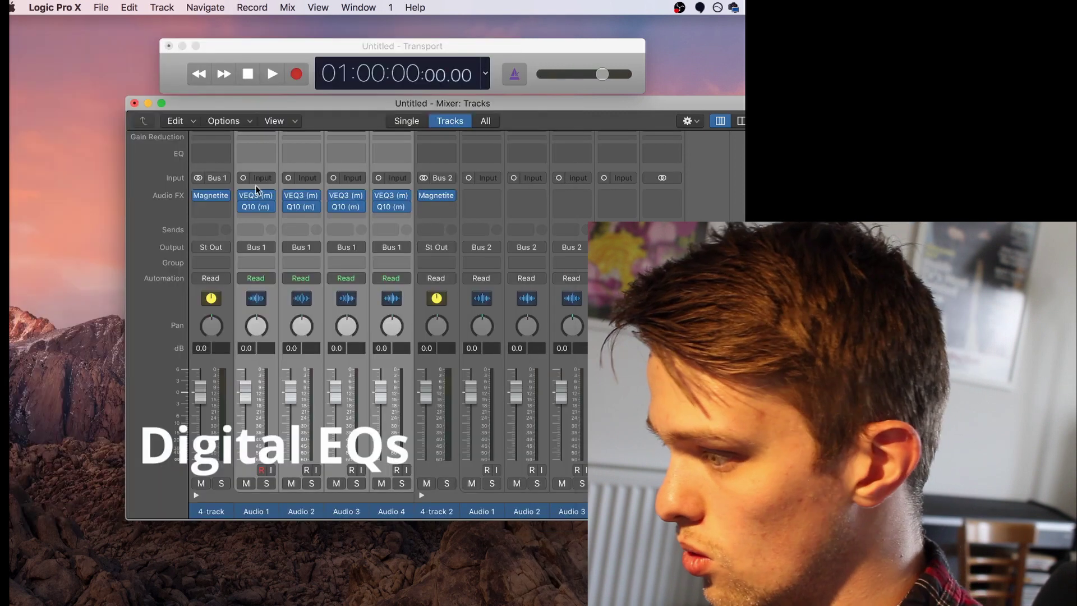
double_click(290, 162)
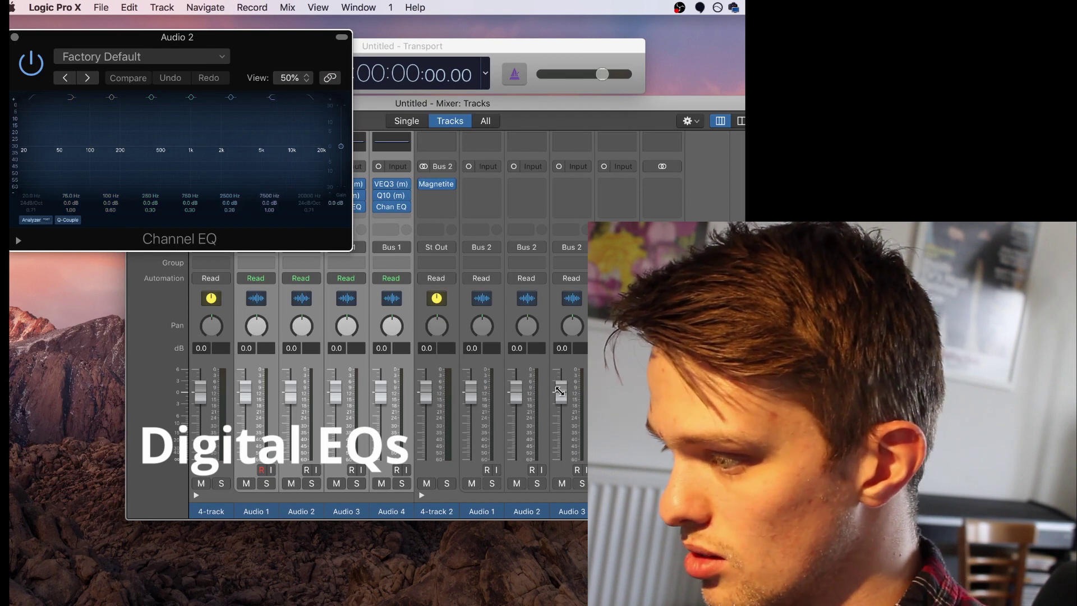
left_click_drag(337, 251, 585, 343)
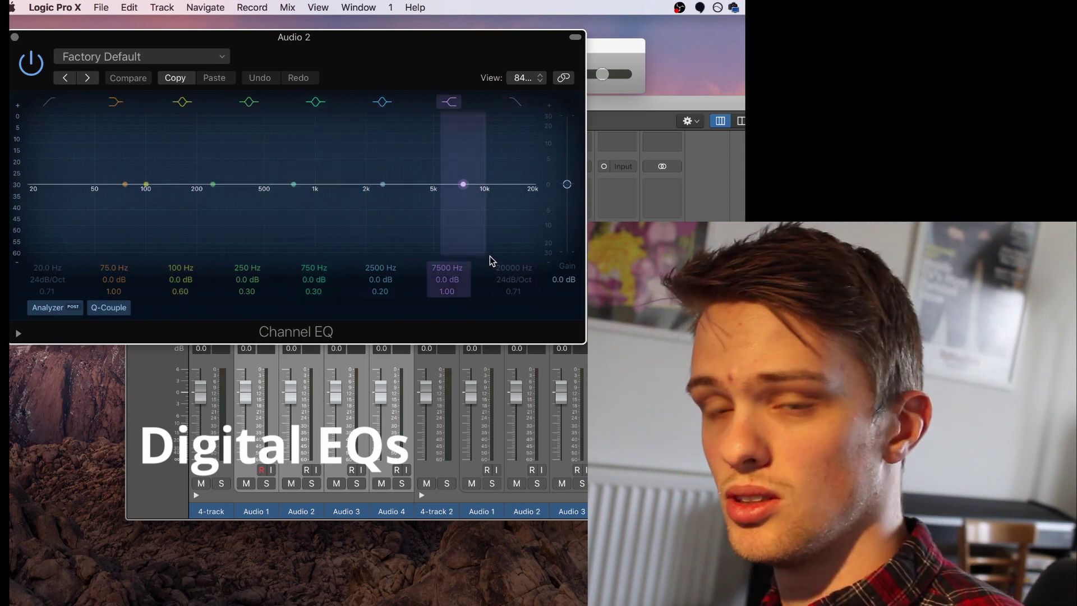
left_click(14, 38)
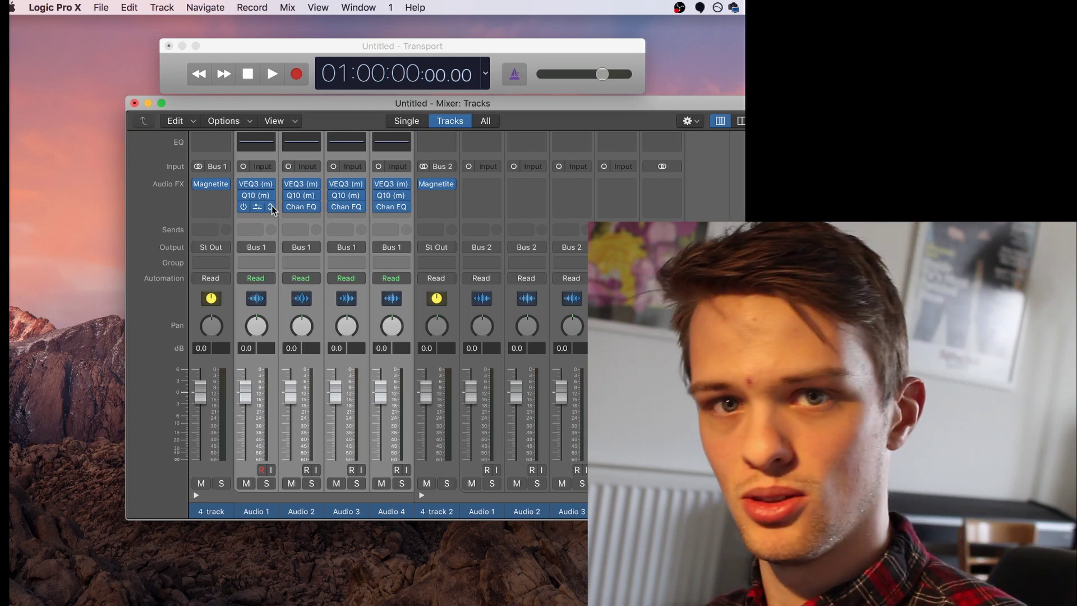
Set the Channel EQ and Q10 slots to No Plug-in, leaving VEQ3 (m) alone
left_click(271, 205)
left_click(289, 236)
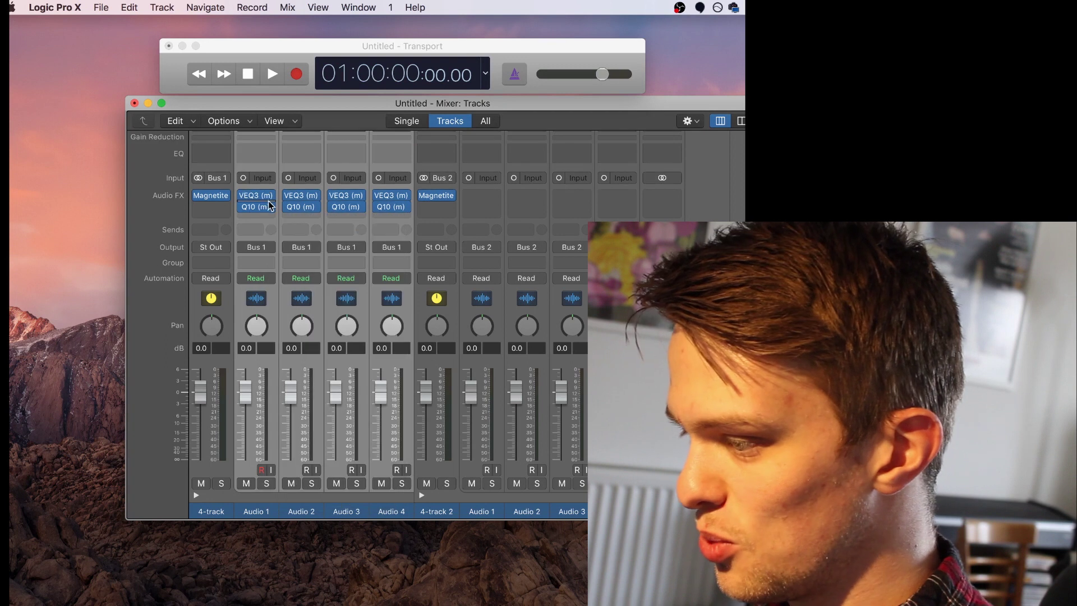
left_click(269, 206)
left_click(289, 237)
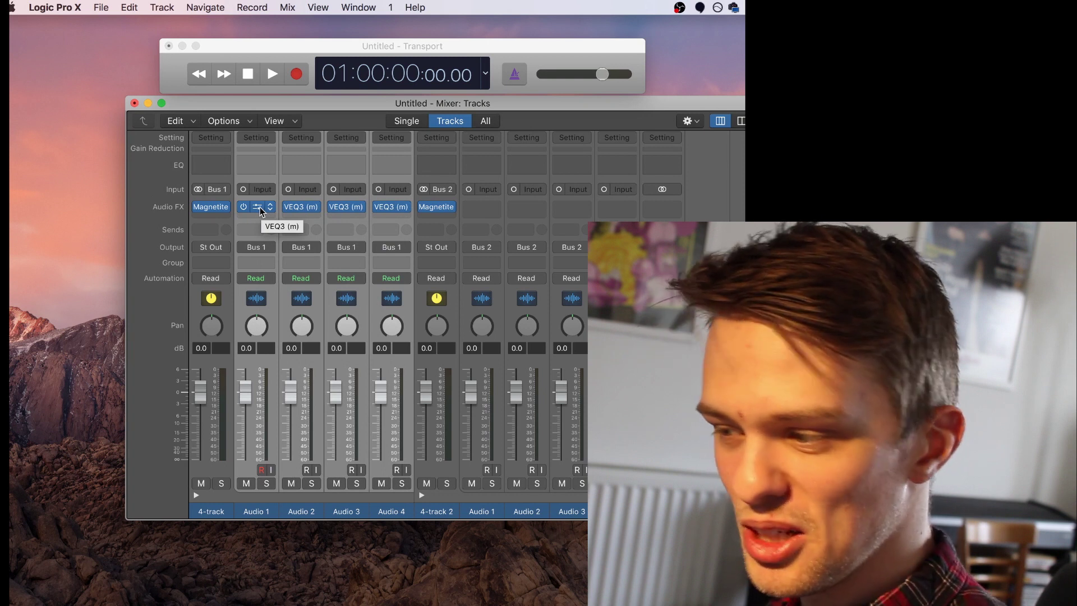
On Audio 2's VEQ3, enable the 10 kHz HF band, boost its gain and nudge the LF gain
left_click(294, 502)
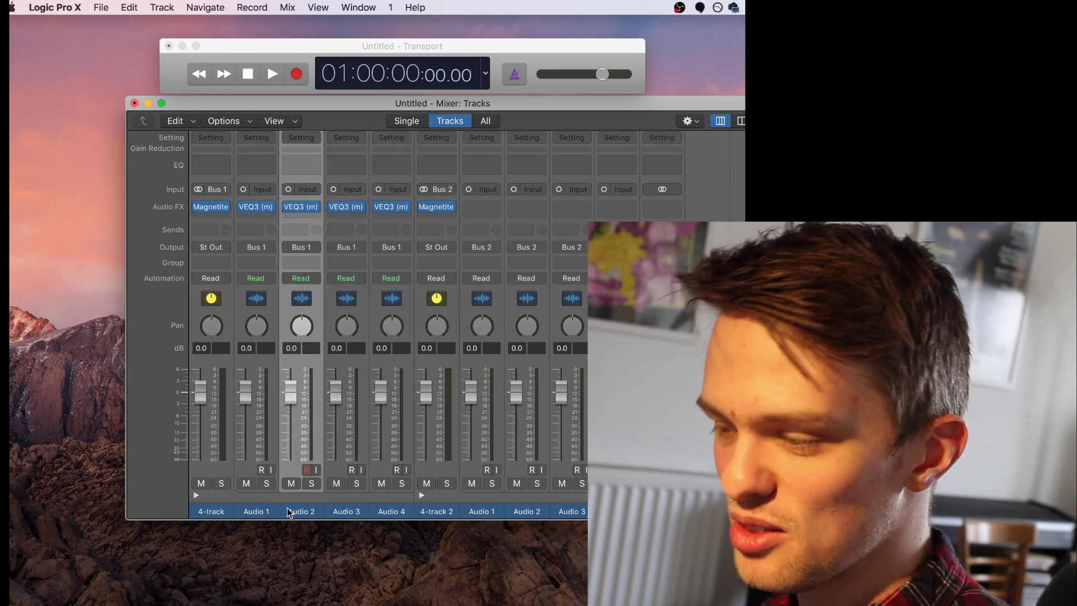
left_click(301, 207)
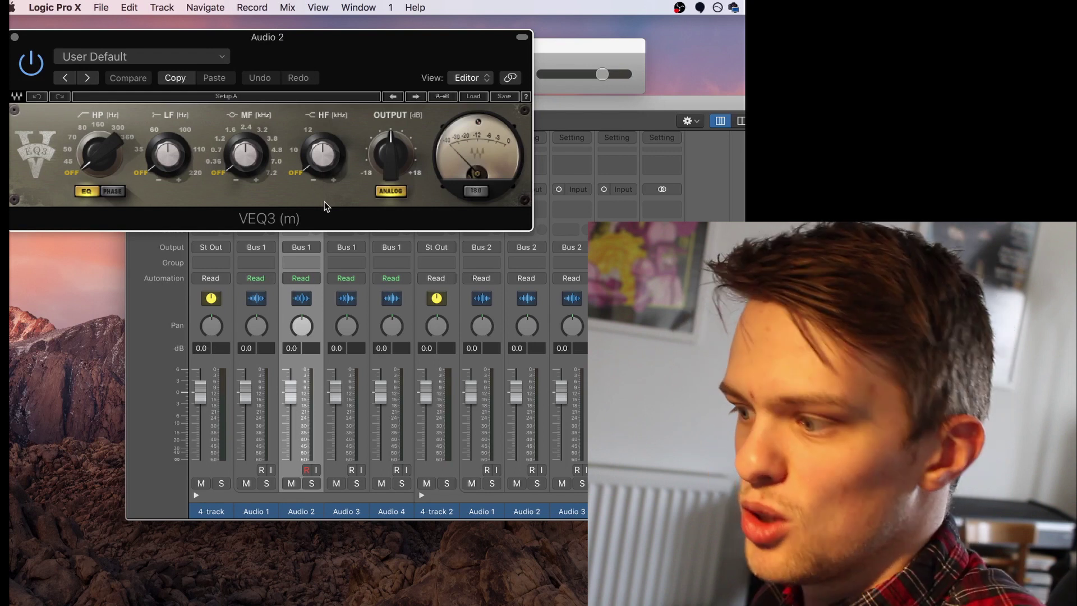
left_click(293, 150)
mouse_move(326, 161)
left_mouse_down()
mouse_move(323, 185)
mouse_move(326, 161)
left_mouse_up()
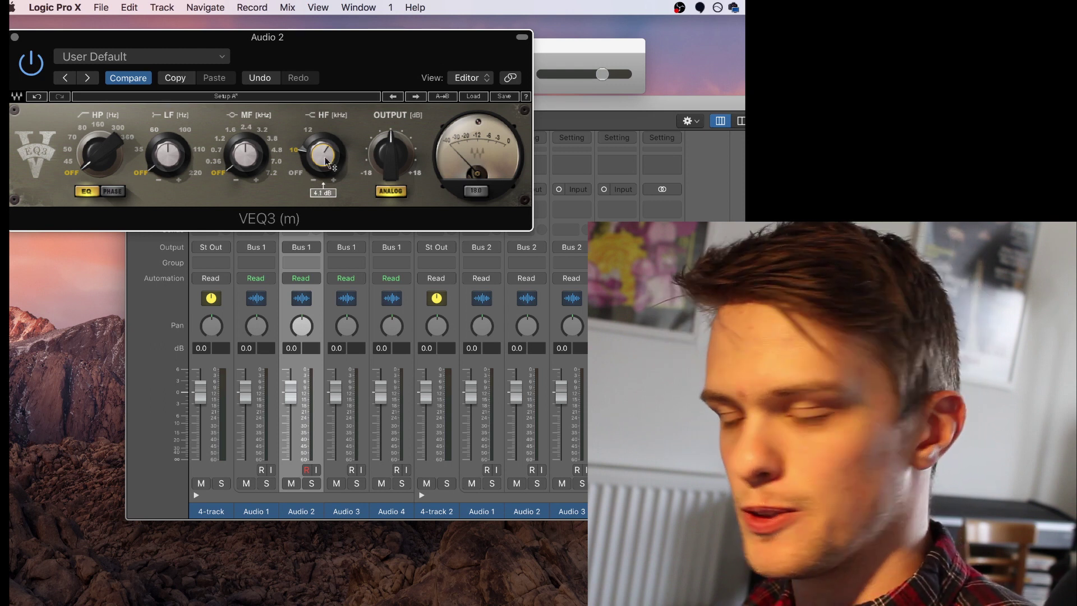
left_click_drag(168, 155, 171, 158)
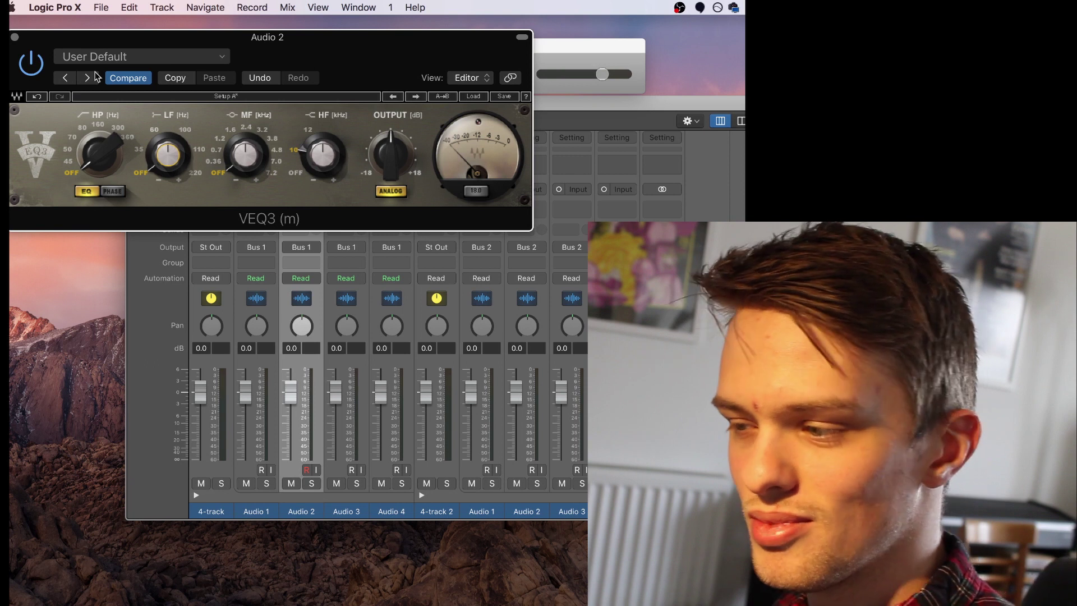
left_click(15, 37)
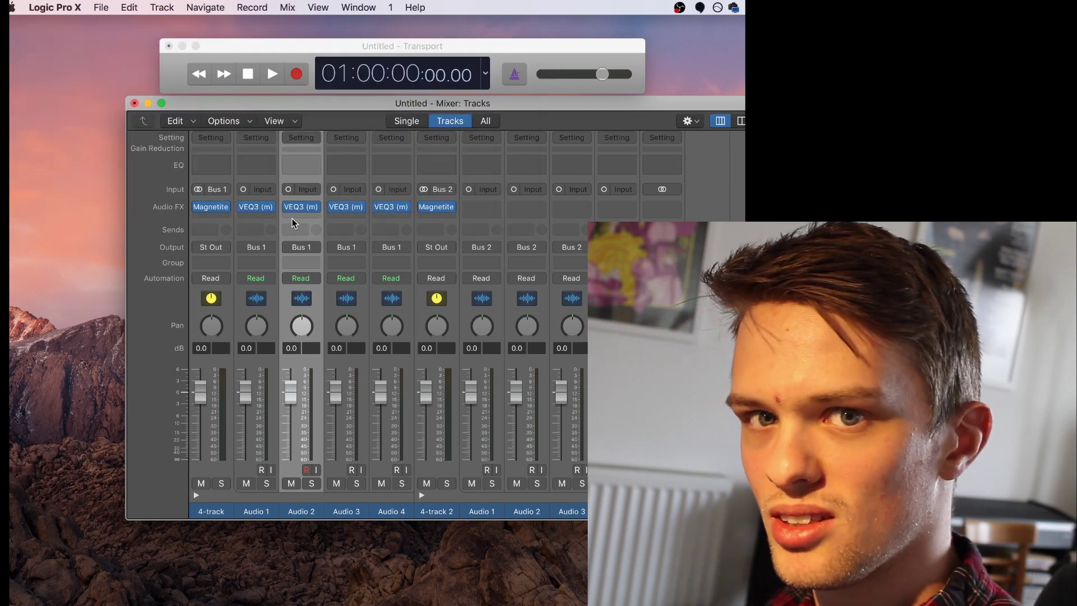
Copy VEQ3 onto 4-track 2's Audio 1–3 and colour the stacks orange and magenta
left_click_drag(300, 207, 482, 206)
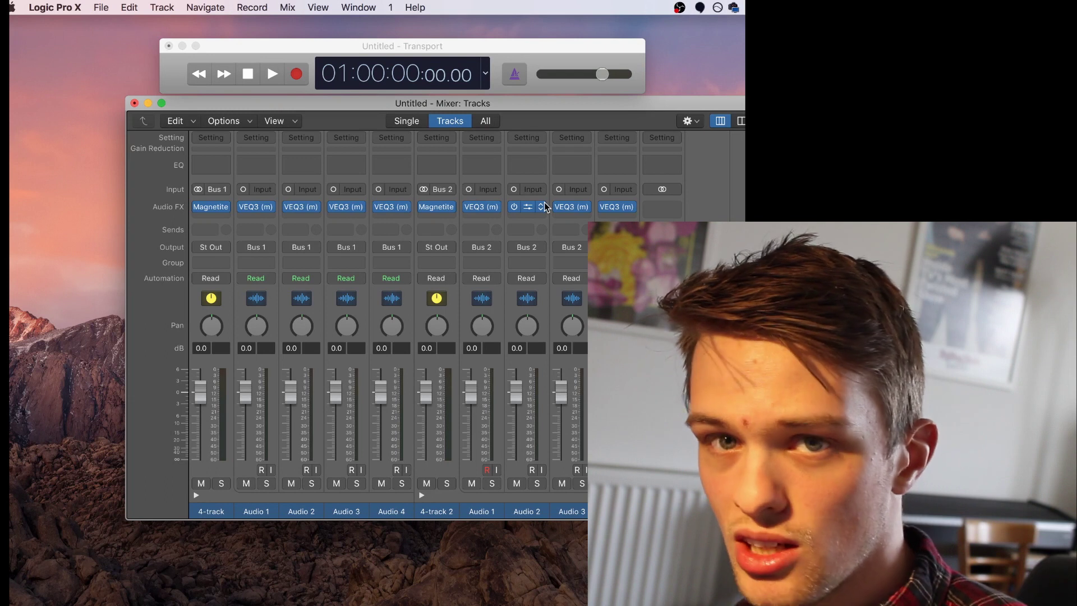
left_click_drag(474, 107, 448, 107)
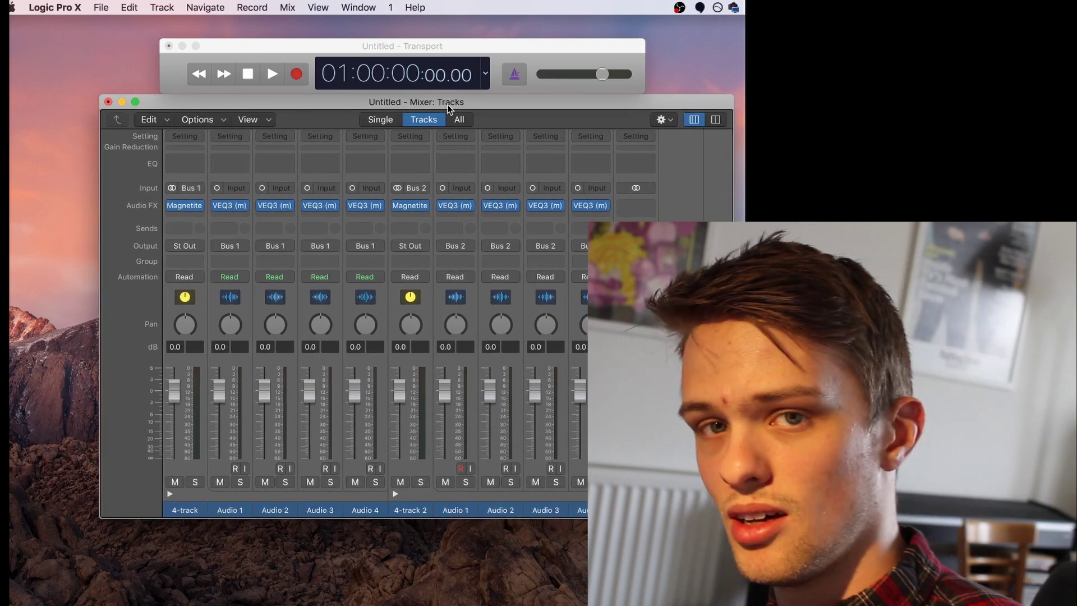
left_click(195, 510)
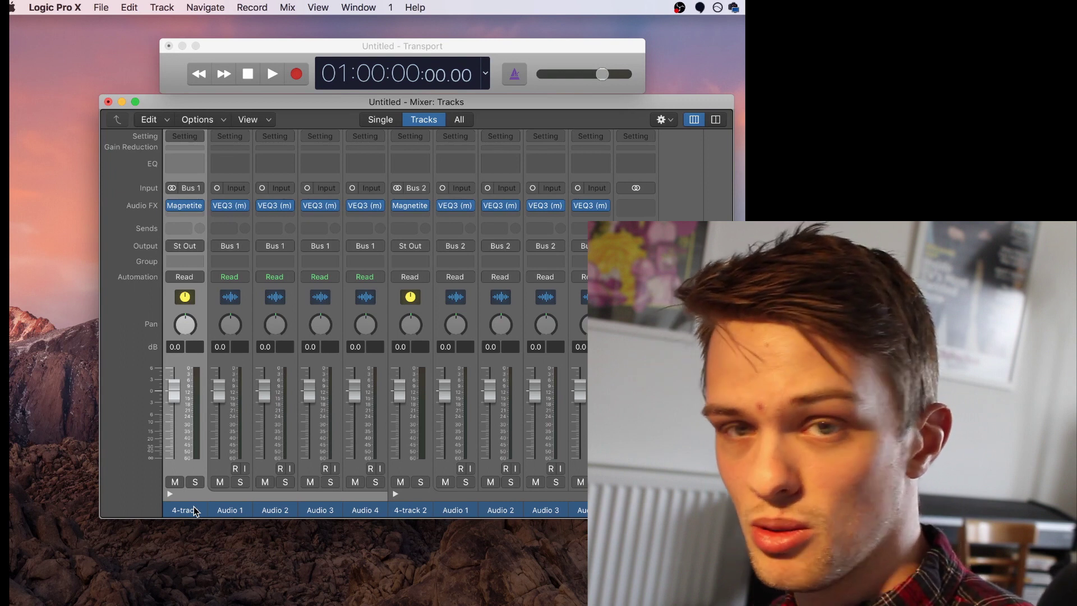
left_click(410, 510)
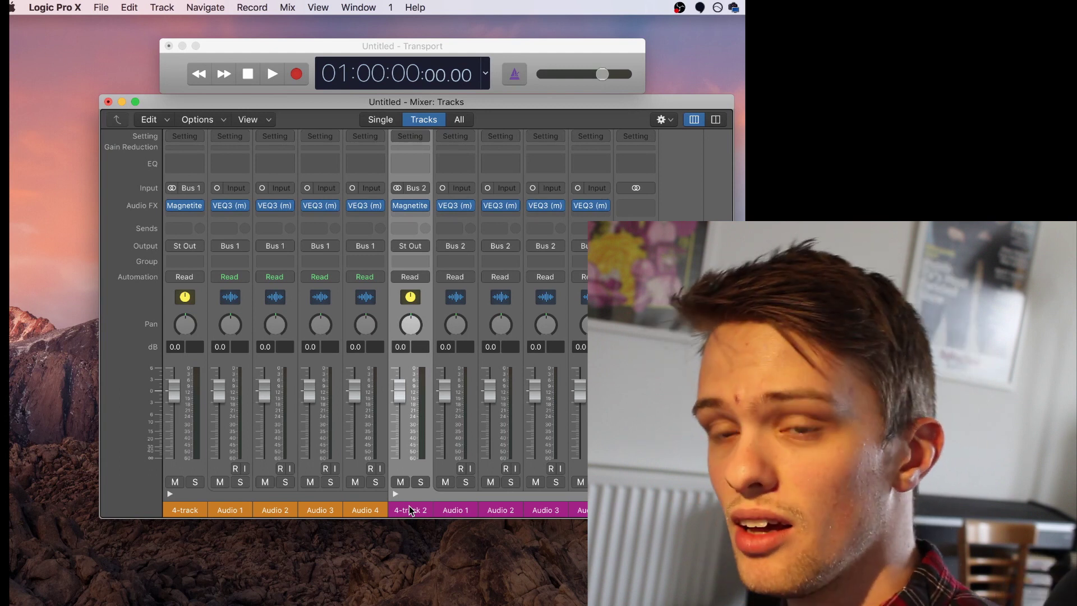
left_click(246, 510)
left_click(365, 509, "shift")
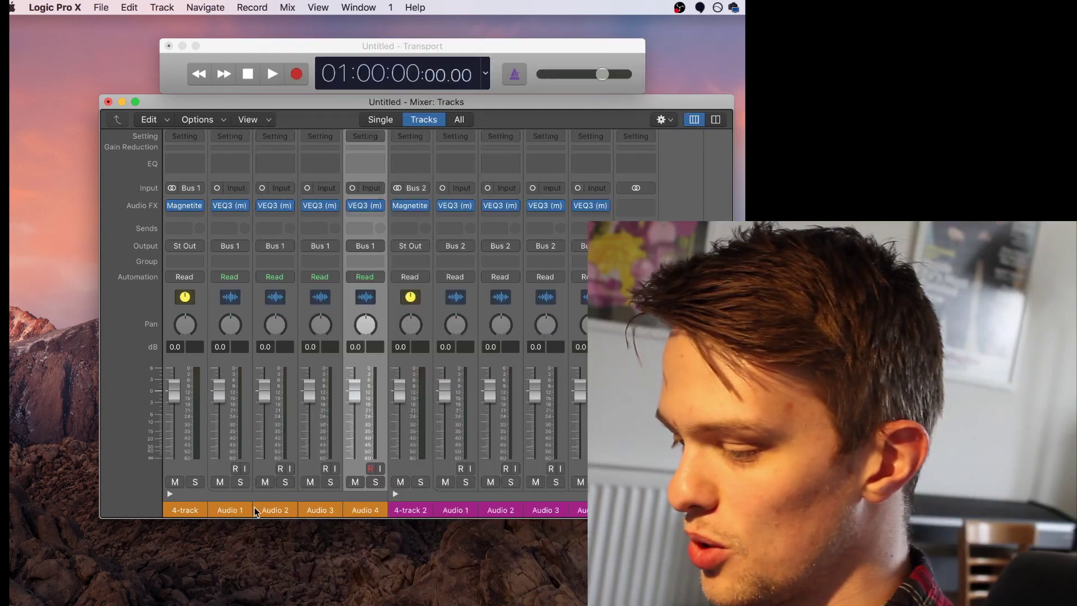
left_click(237, 510)
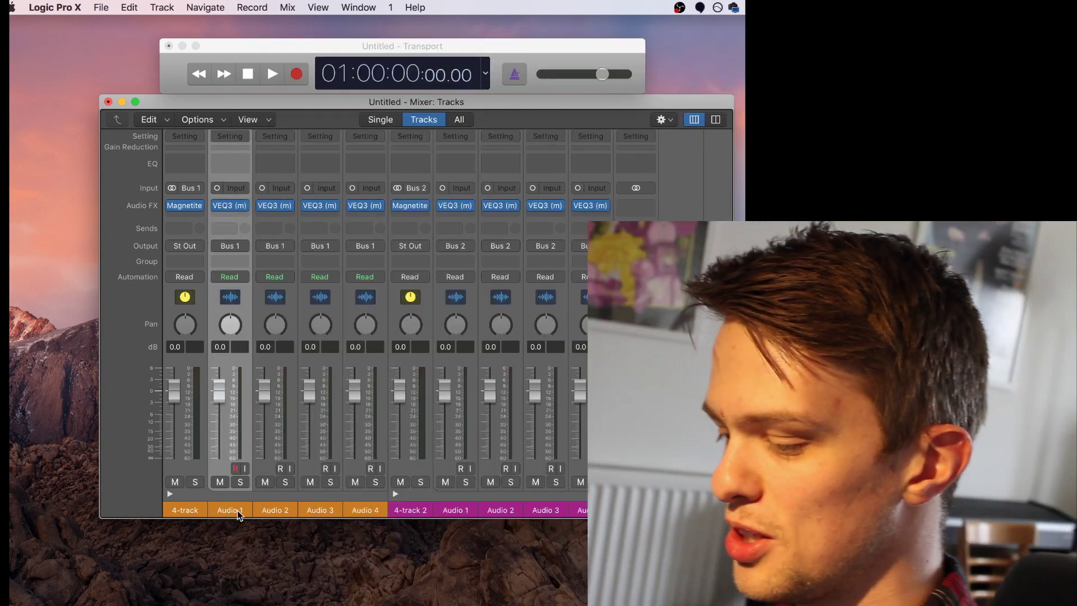
left_click(375, 511, "shift")
left_click(183, 510)
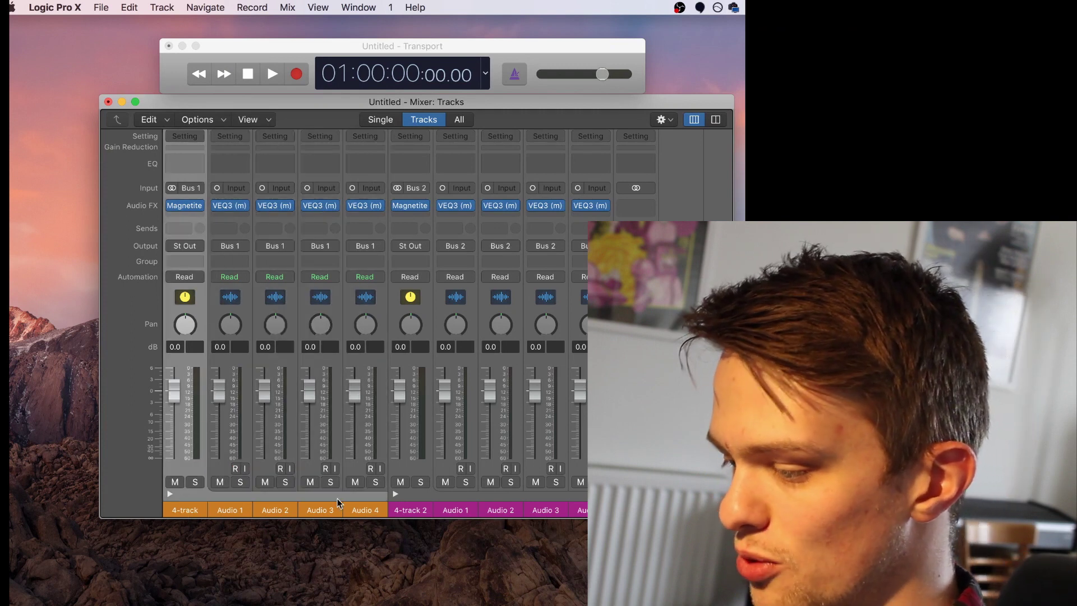
left_click(369, 510)
left_click(193, 510)
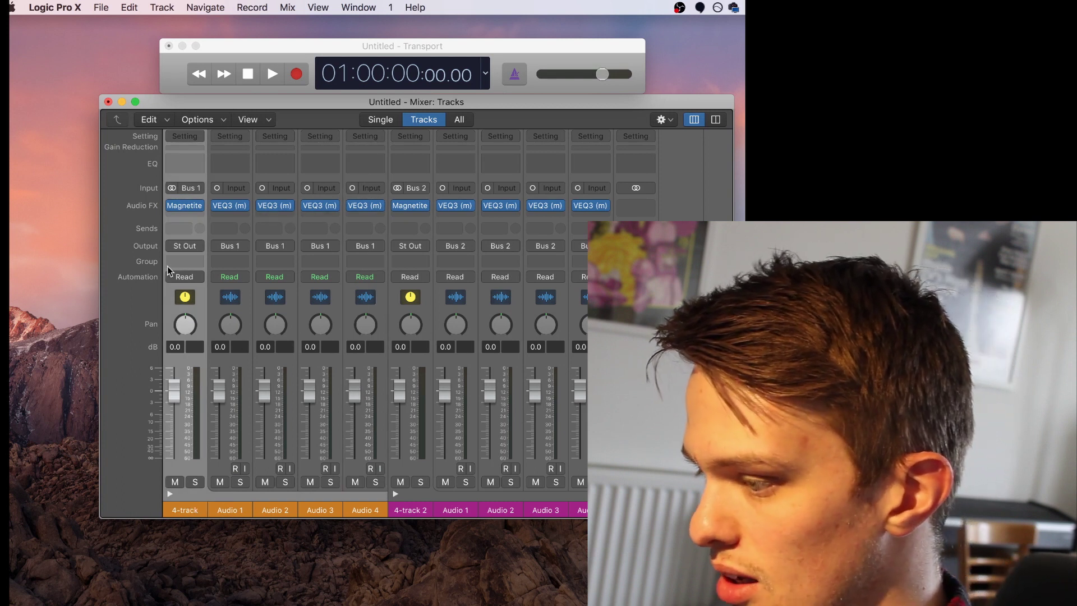
left_click(455, 510)
left_click(502, 509, "shift")
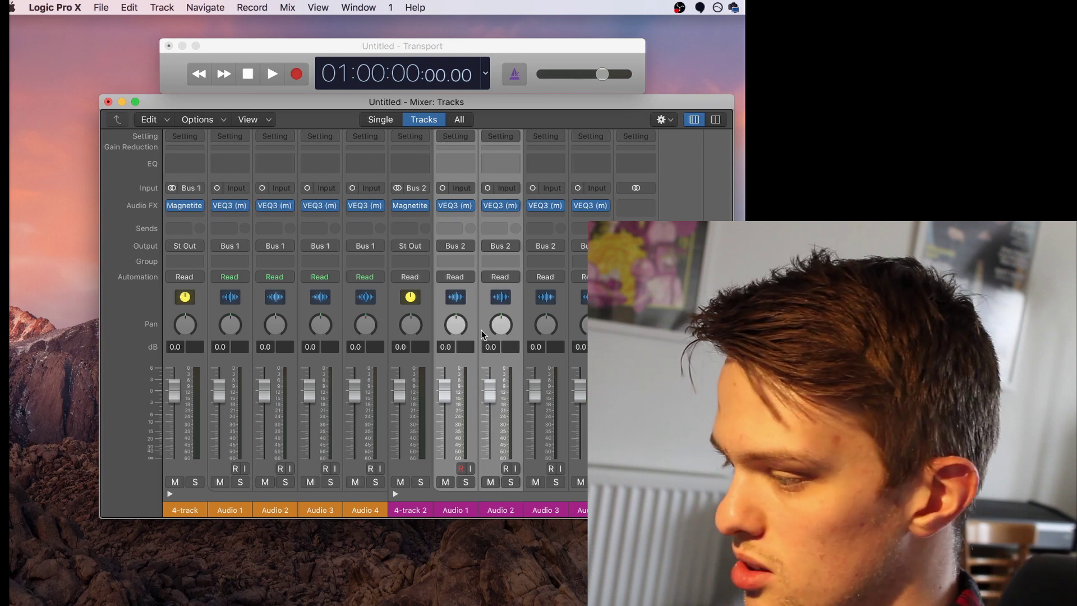
left_click(187, 508)
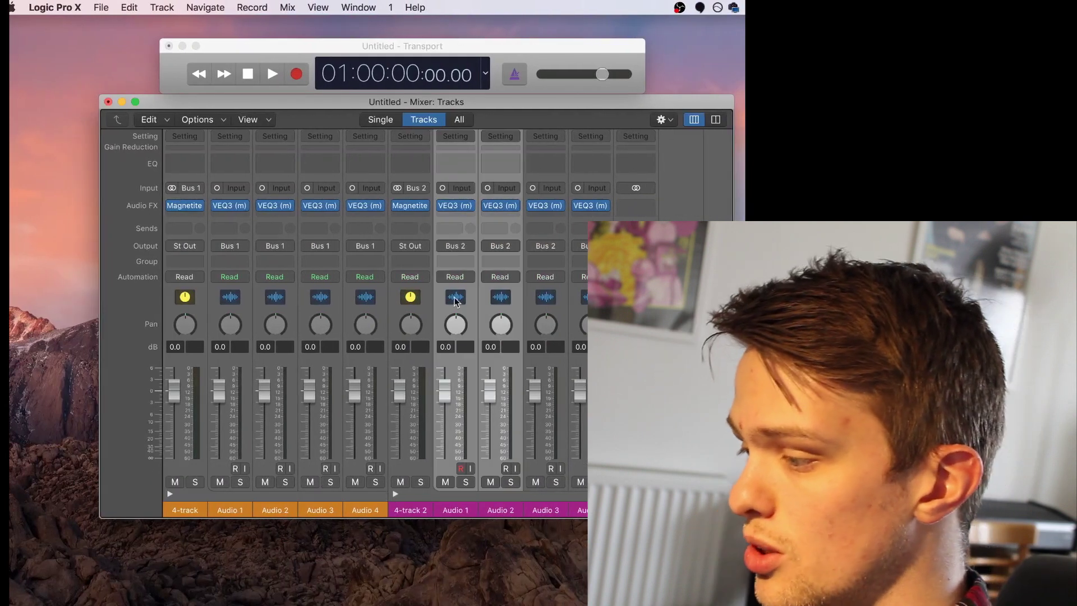
Route the second machine's Audio 1 from In 11 and Audio 2 from In 12
left_click(502, 188)
mouse_move(531, 210)
left_click(397, 179)
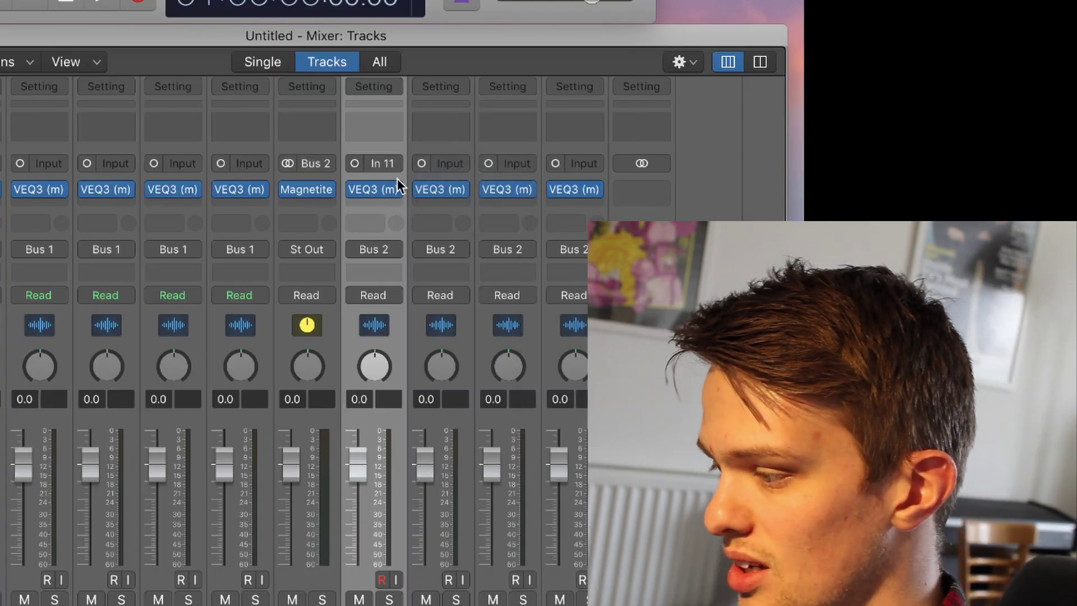
left_click(441, 163)
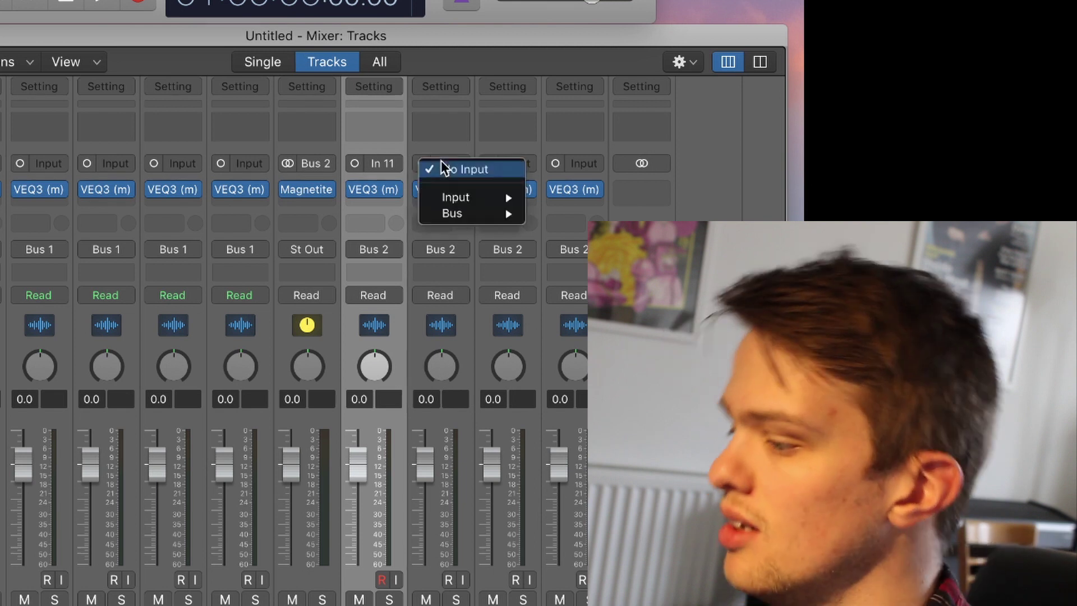
mouse_move(479, 196)
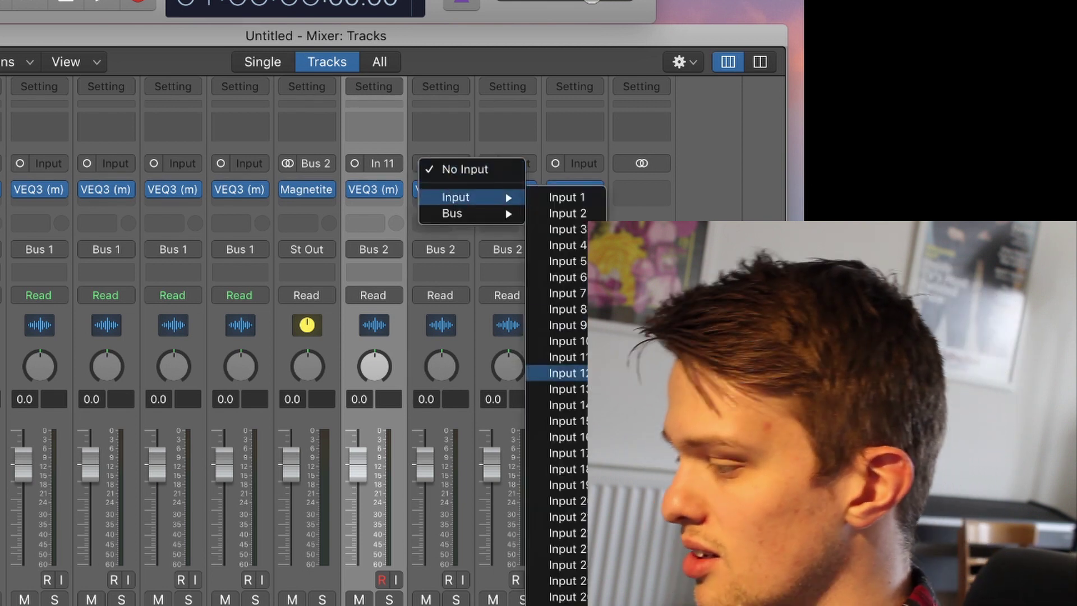
left_click(567, 373)
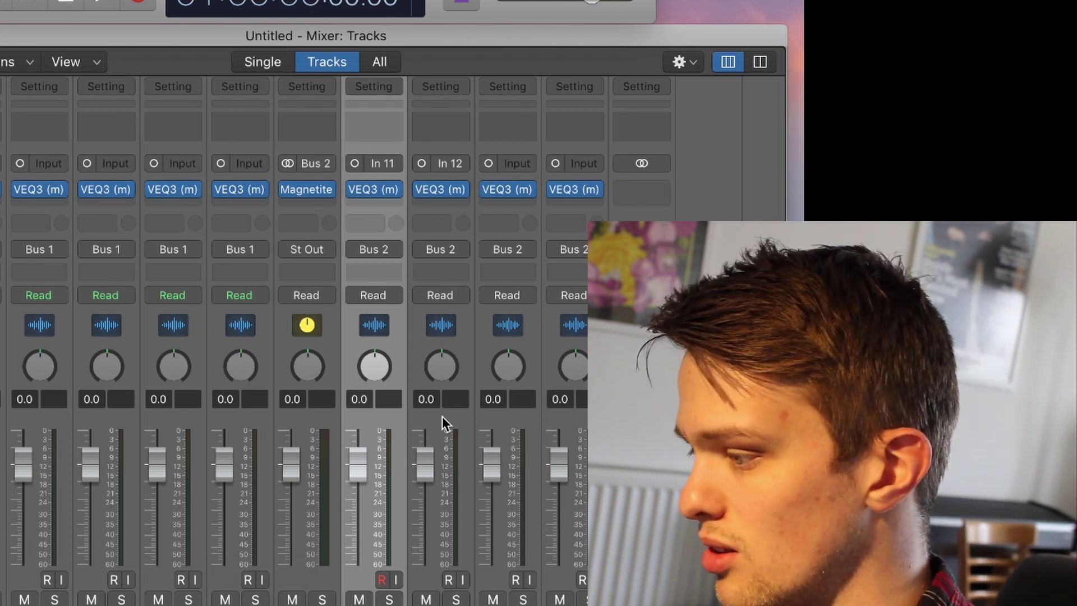
Record-arm the second machine's Audio 1 and Audio 2 tracks
key("Down")
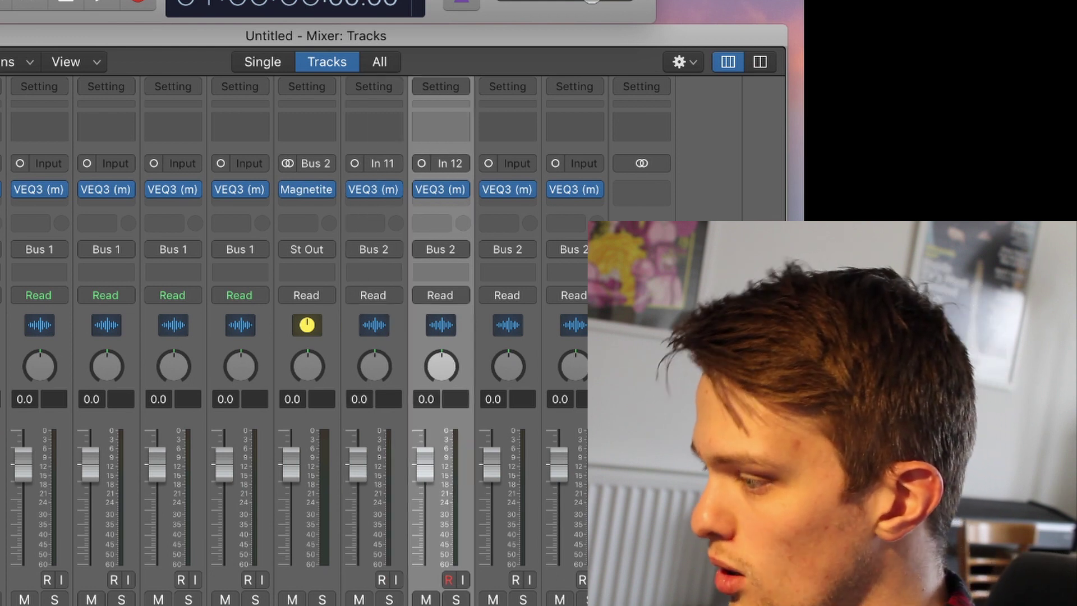
left_click(3, 600)
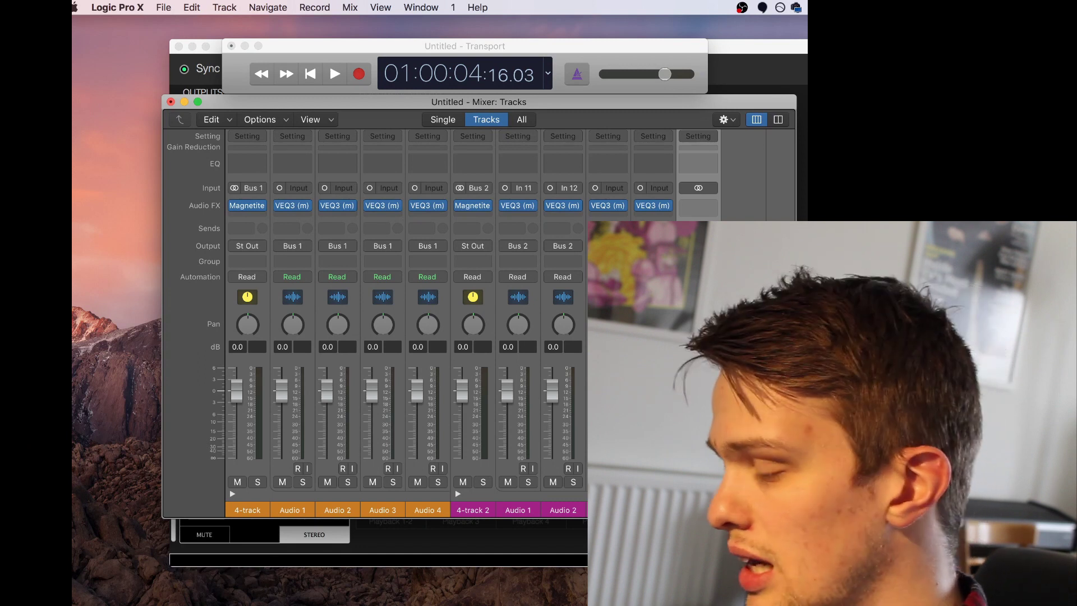
left_click(517, 510)
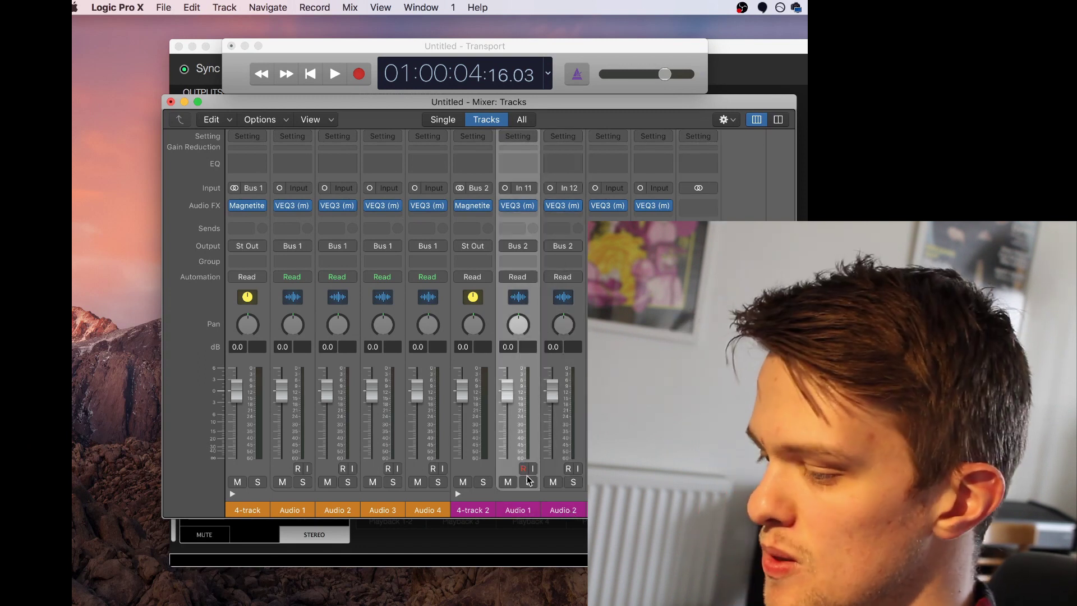
left_click(523, 469)
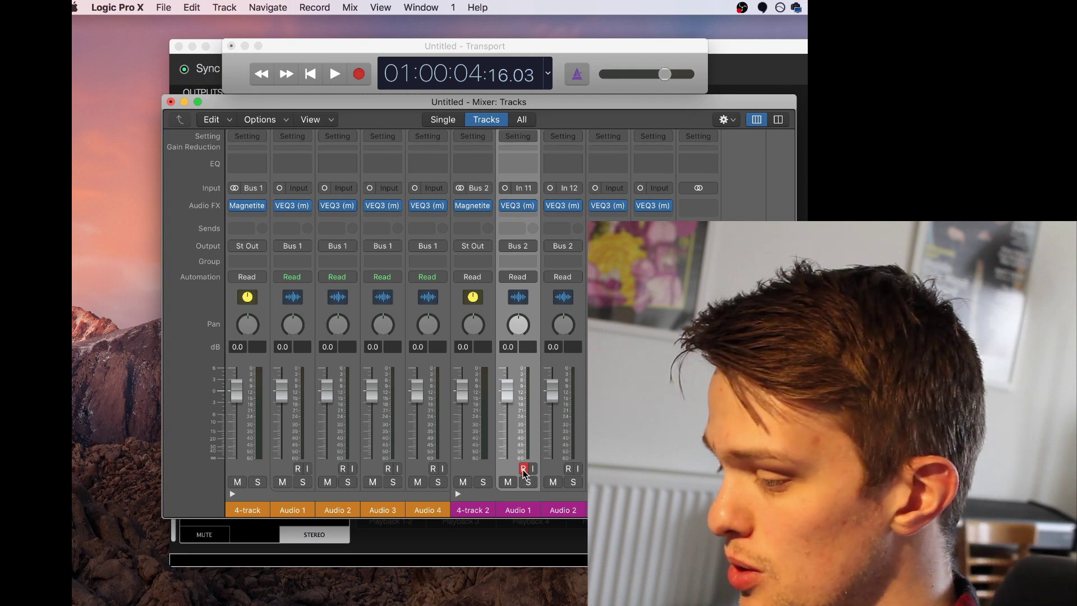
left_click(568, 469)
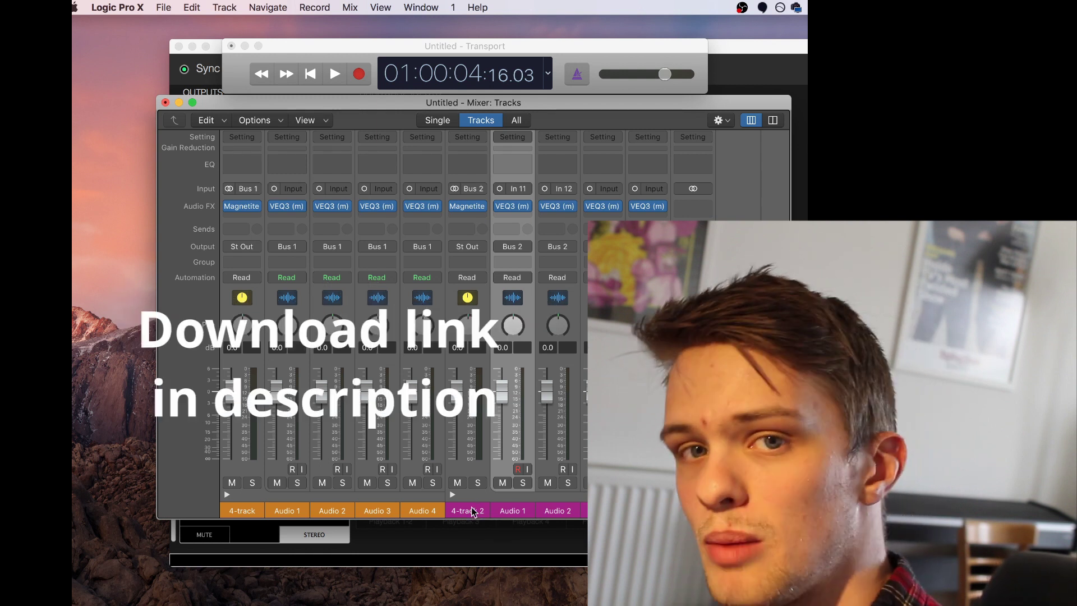
In Audio MIDI Setup, combine Focusrite Thunderbolt and Soundflower (2ch) into the Focusrite + SF2Ch aggregate
key("Down")
mouse_move(349, 579)
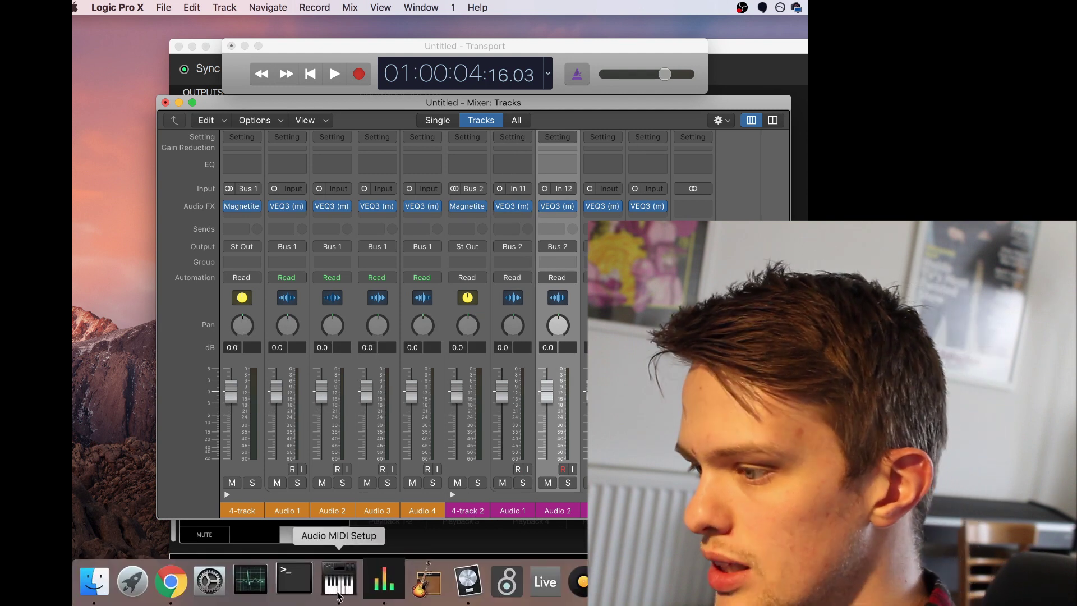
left_click(341, 583)
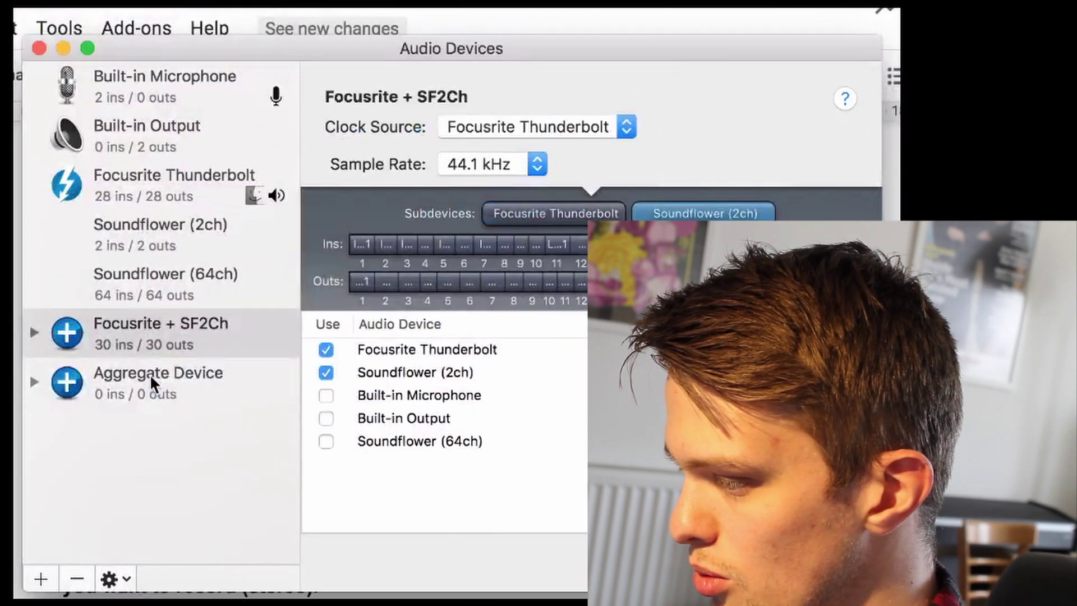
left_click(150, 375)
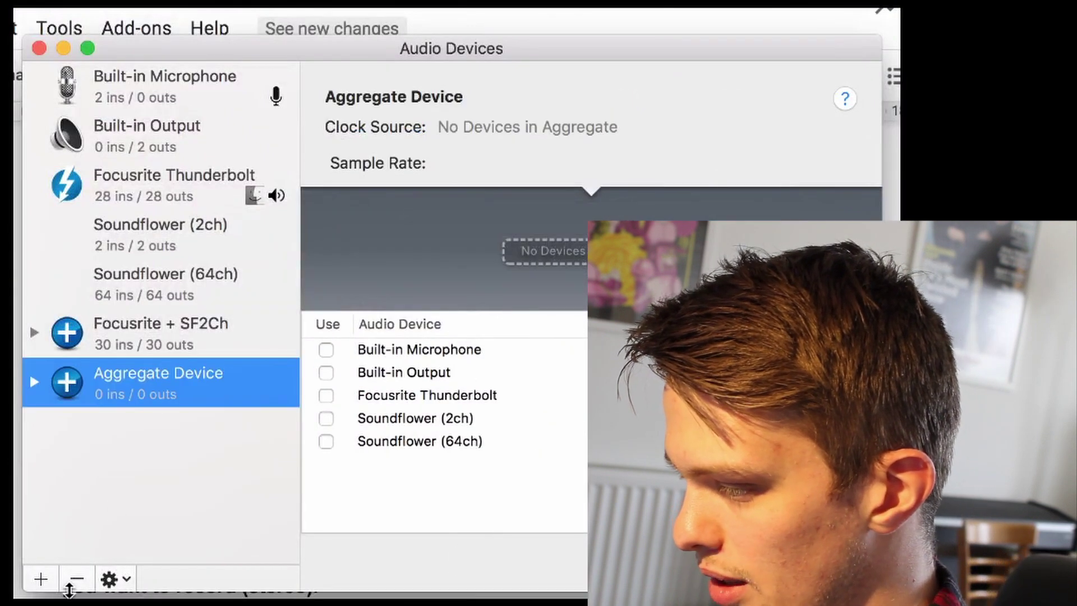
left_click(76, 578)
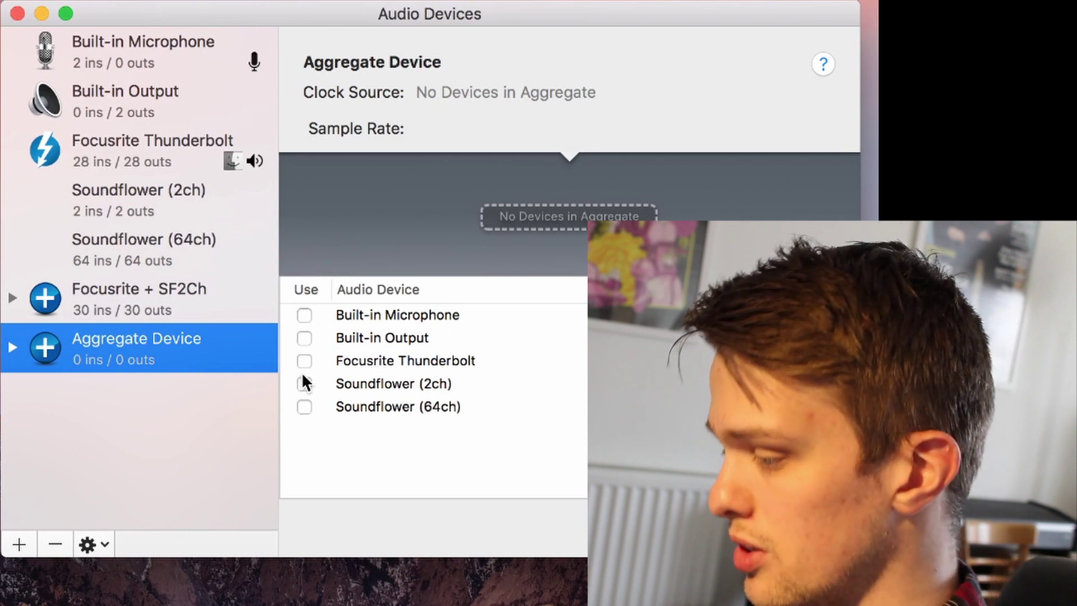
left_click(304, 361)
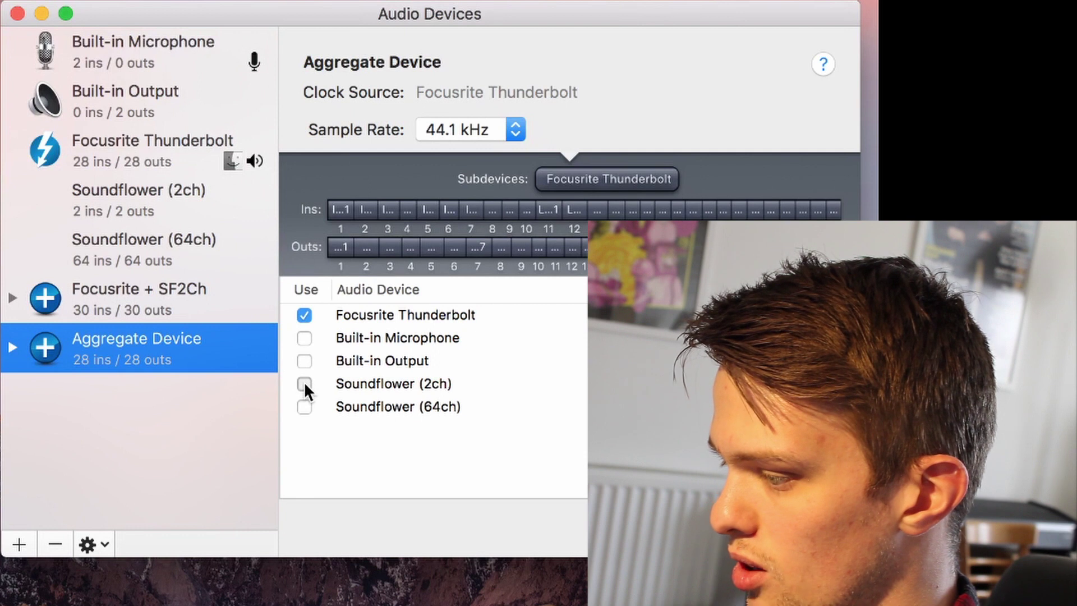
left_click(305, 383)
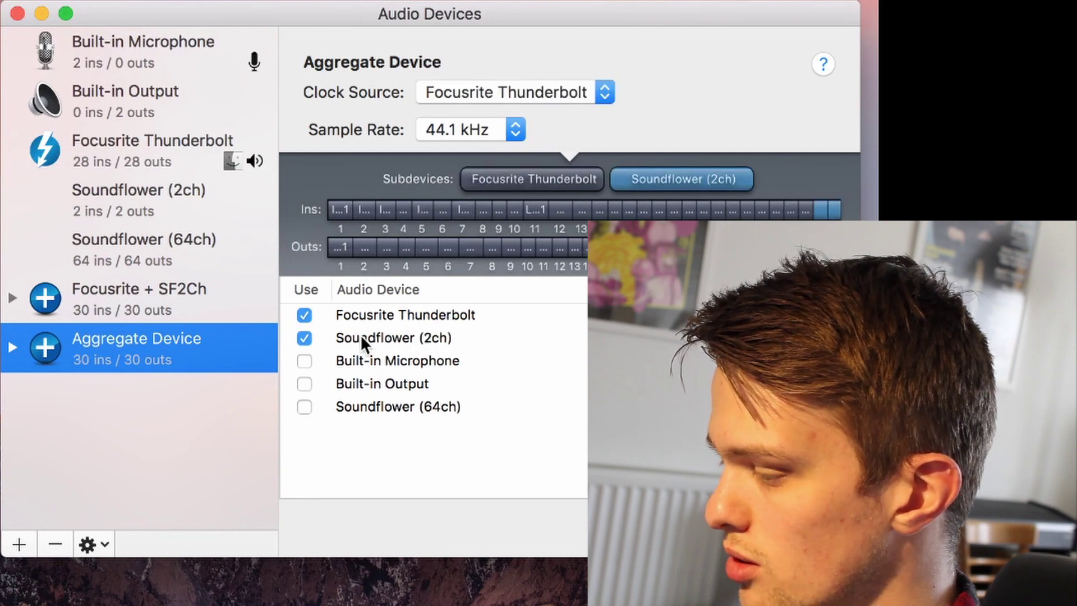
left_click(125, 306)
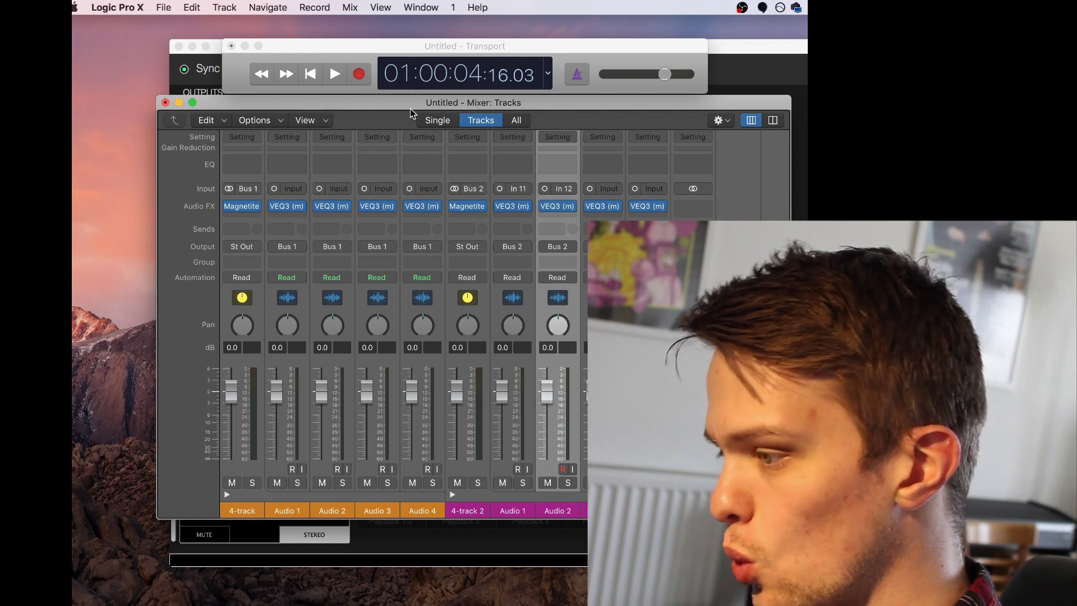
Verify Focusrite + SF2Ch in audio device preferences, then record-arm 4-track 2's Audio 1
key("super+comma")
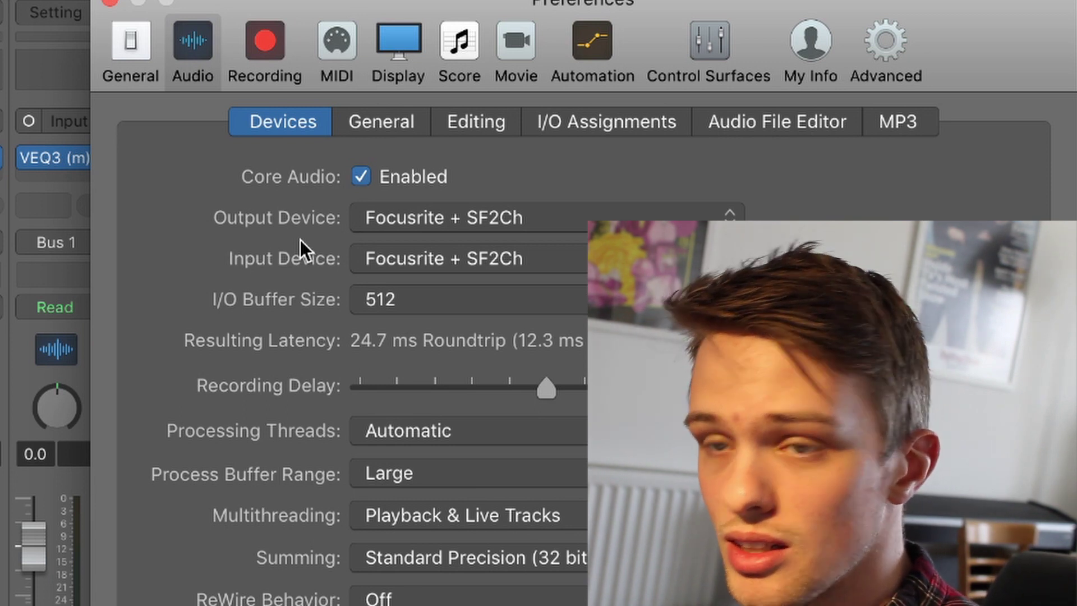
left_click(109, 3)
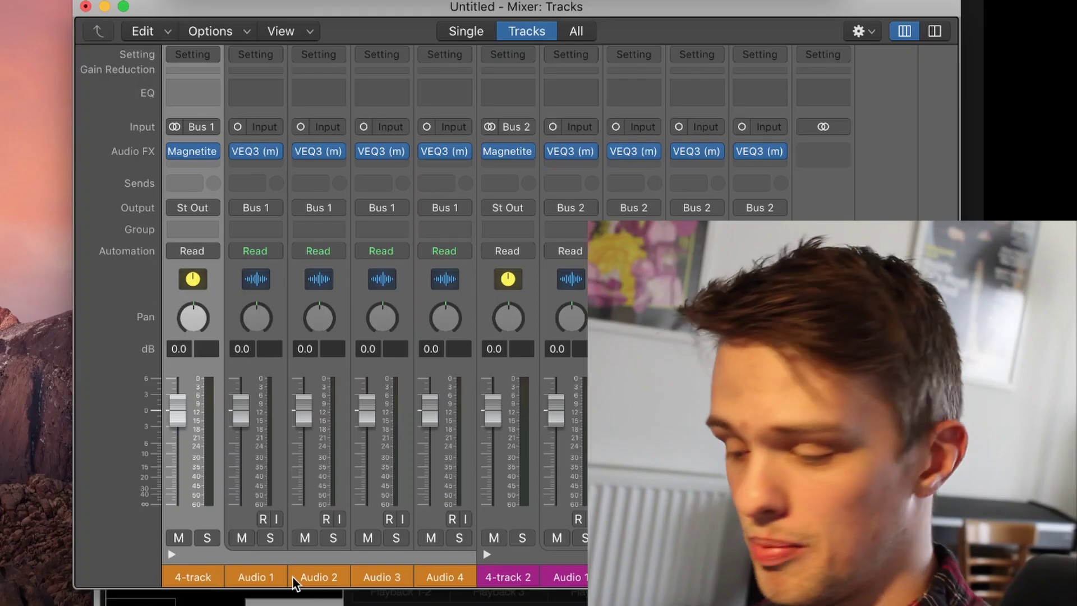
left_click(435, 577, "shift")
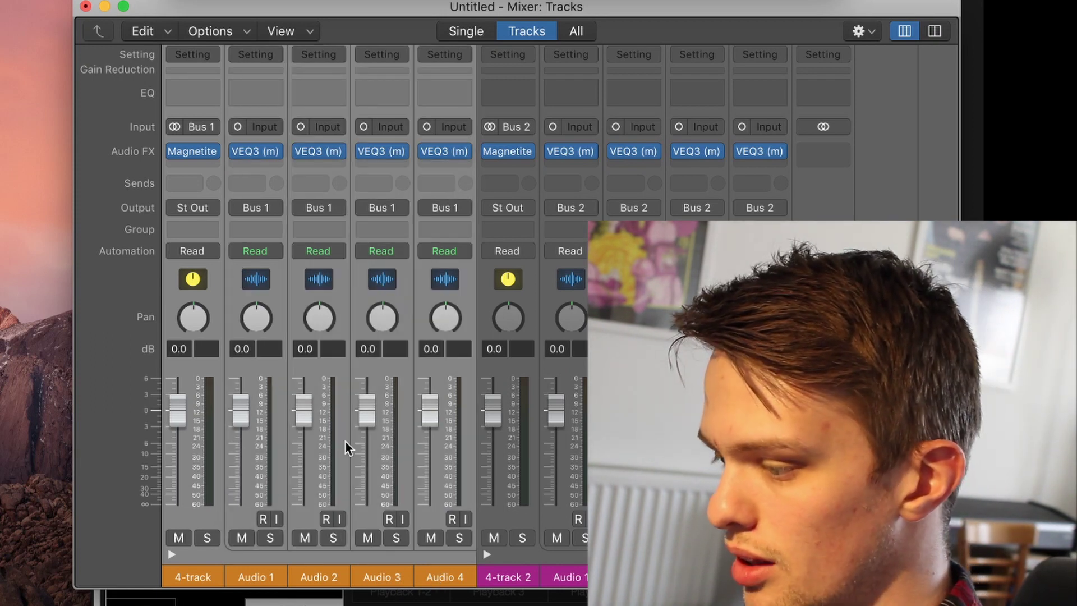
left_click(261, 581)
left_click(430, 574, "shift")
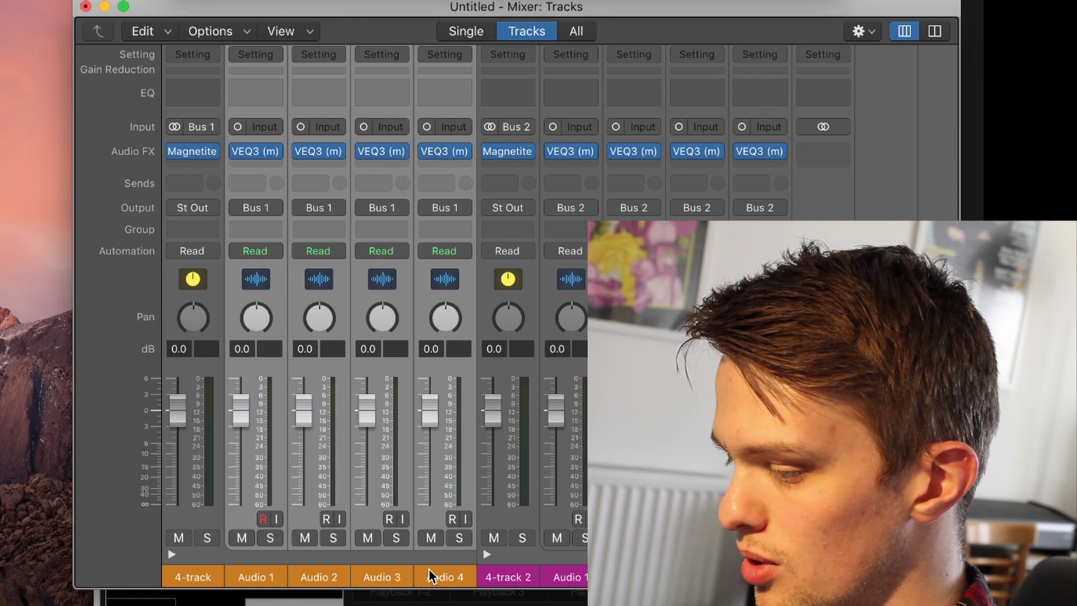
left_click(565, 577)
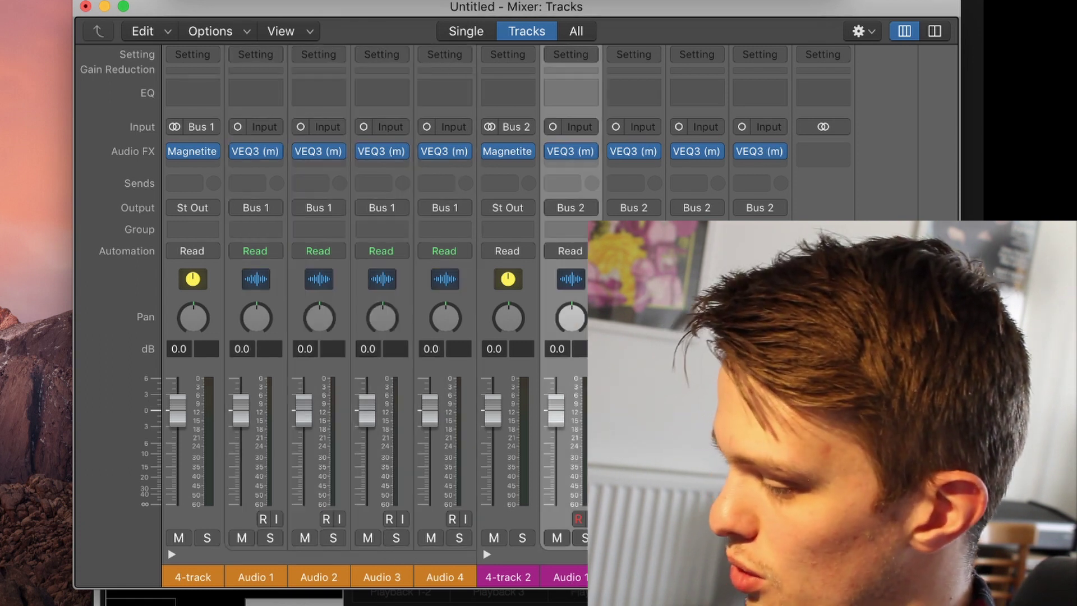
left_click(628, 577, "shift")
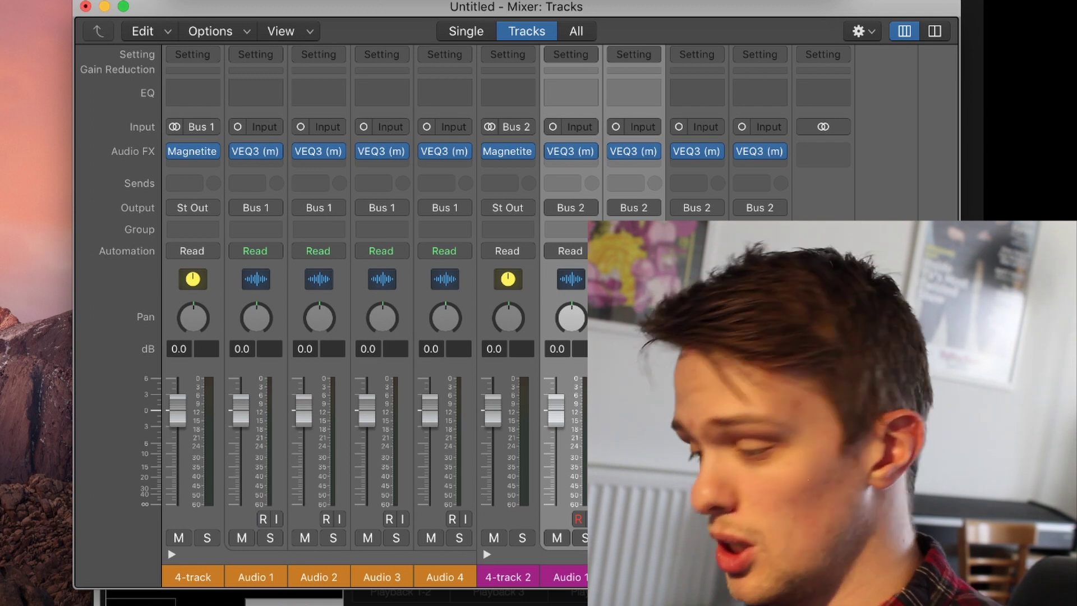
Add a send on the first 4-track master strip to stereo Output 29-30
left_click(175, 383)
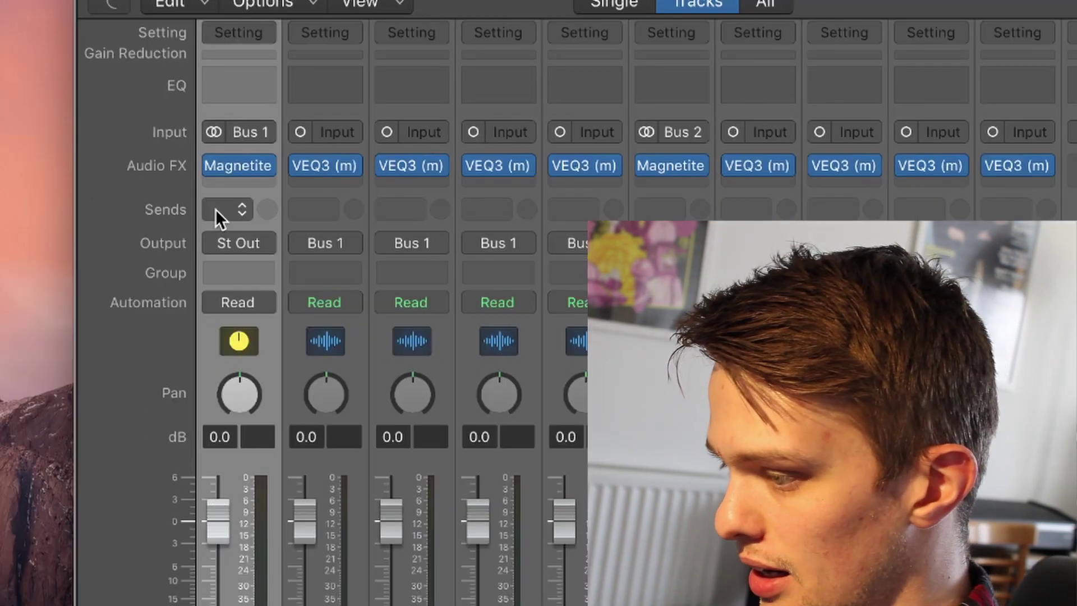
left_click(214, 208)
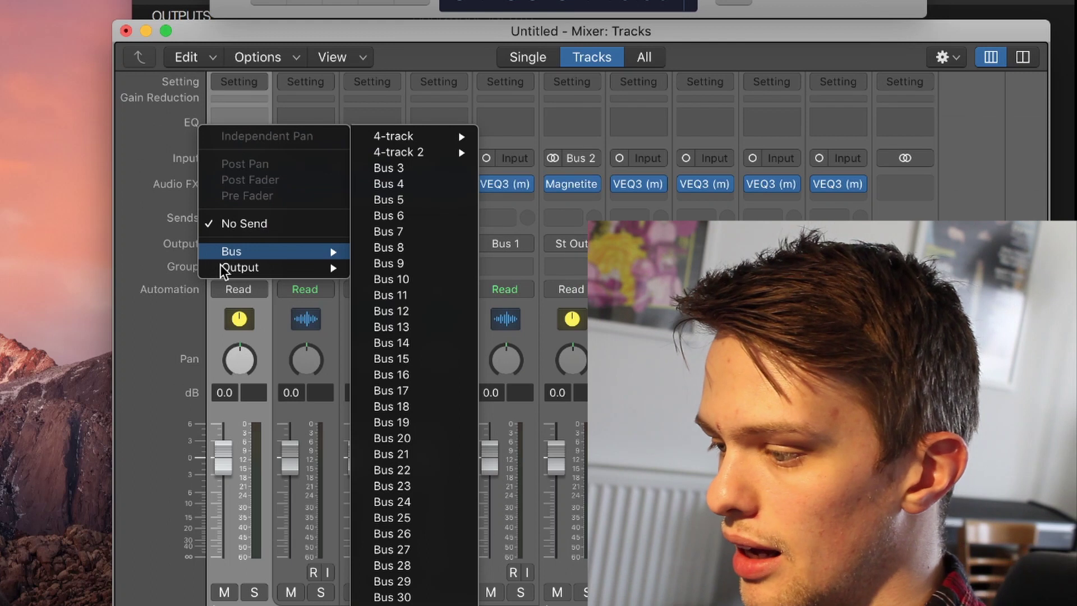
mouse_move(220, 271)
mouse_move(370, 282)
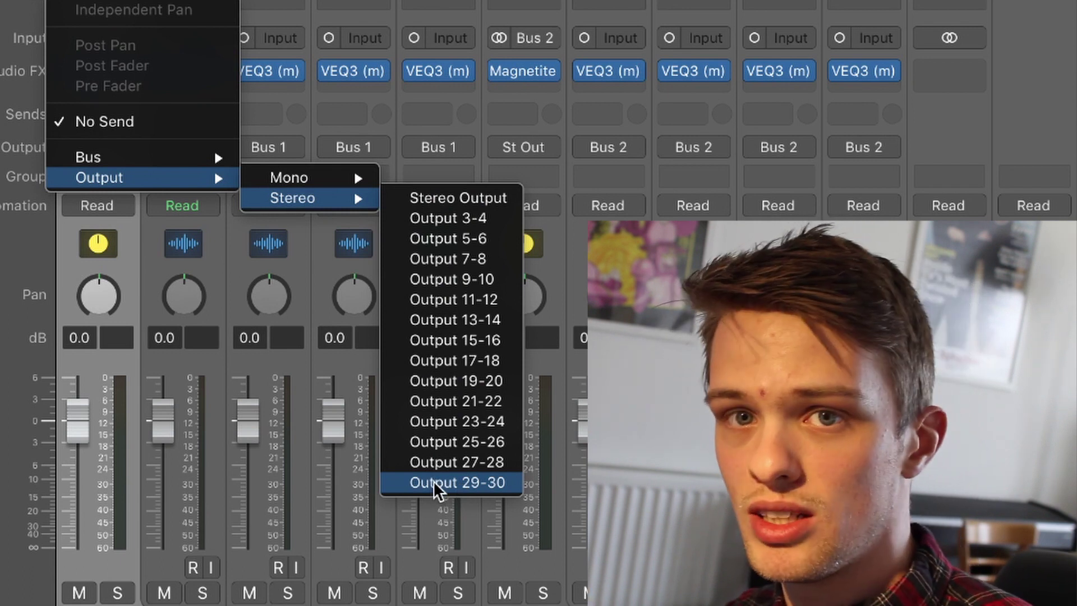
left_click(433, 480)
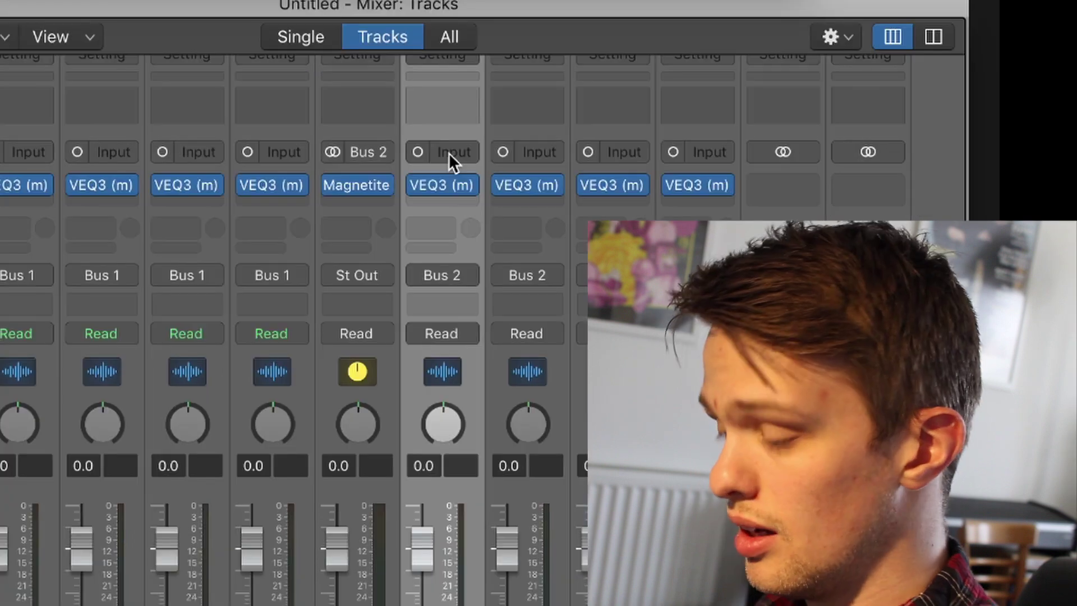
Set the second machine's Audio 1 input to In 29 and Audio 2 to In 30
left_click(617, 24)
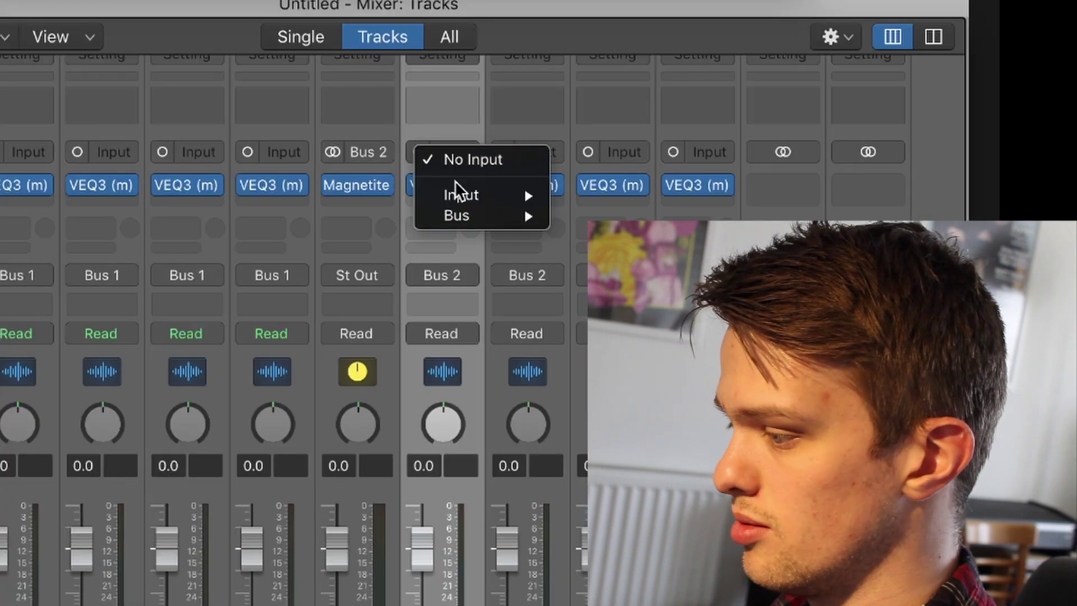
mouse_move(687, 70)
left_click(605, 584)
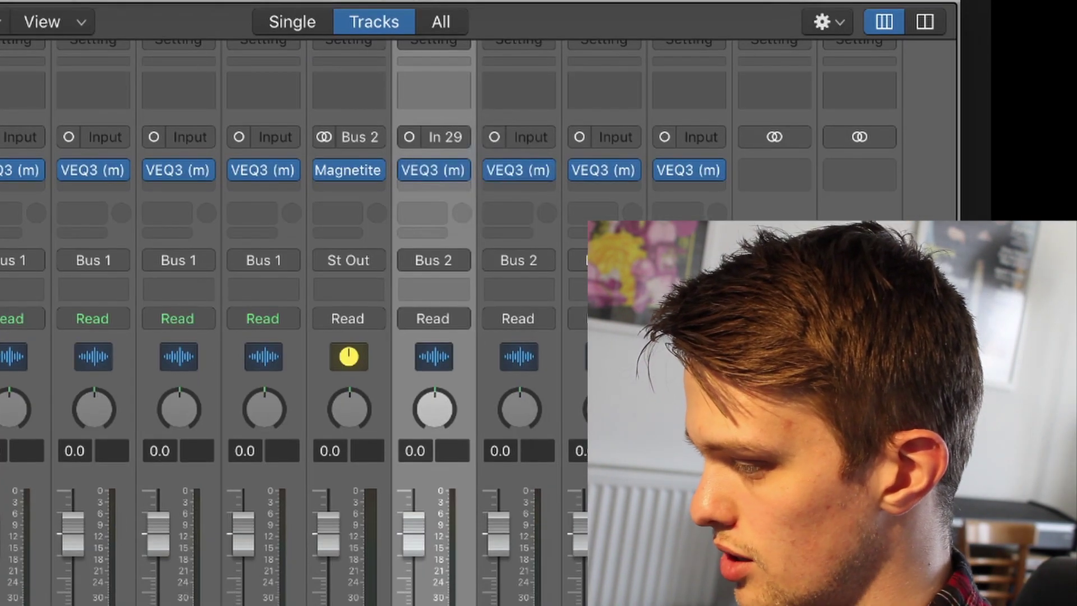
key("Down")
left_click(517, 136)
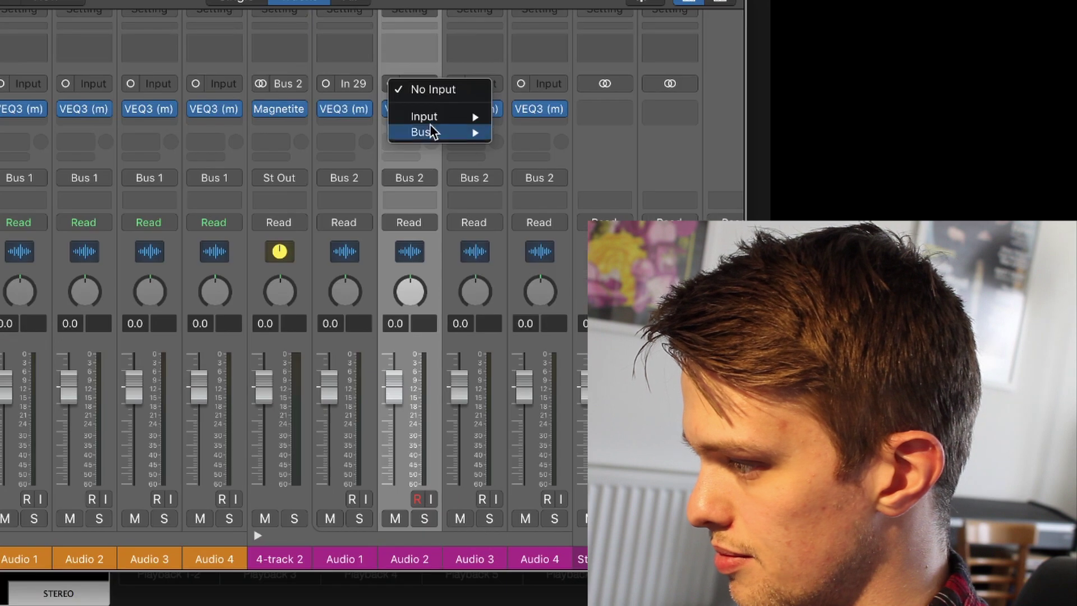
mouse_move(566, 193)
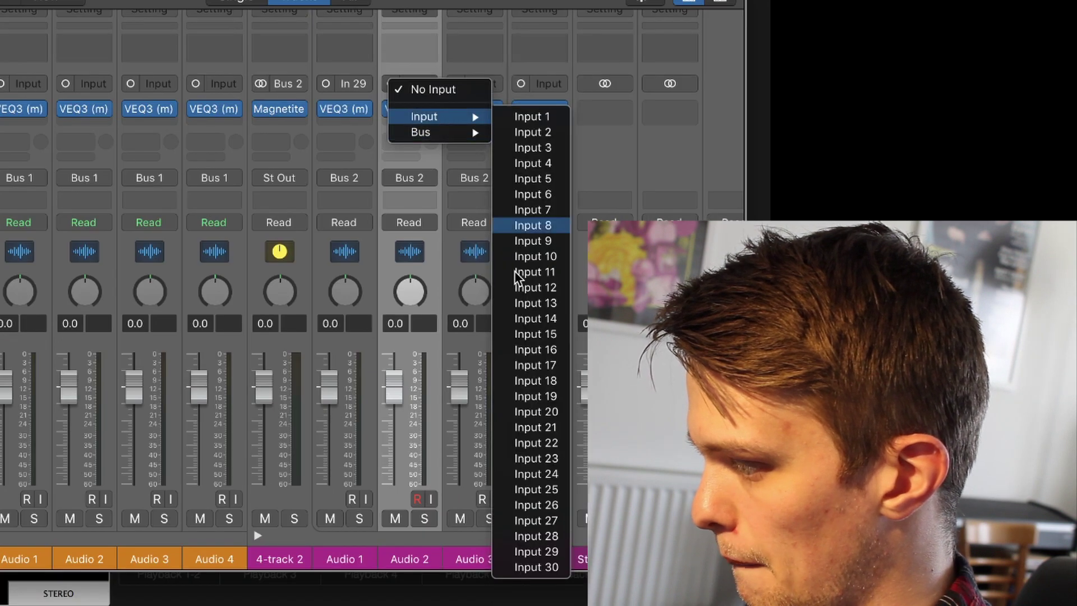
left_click(538, 567)
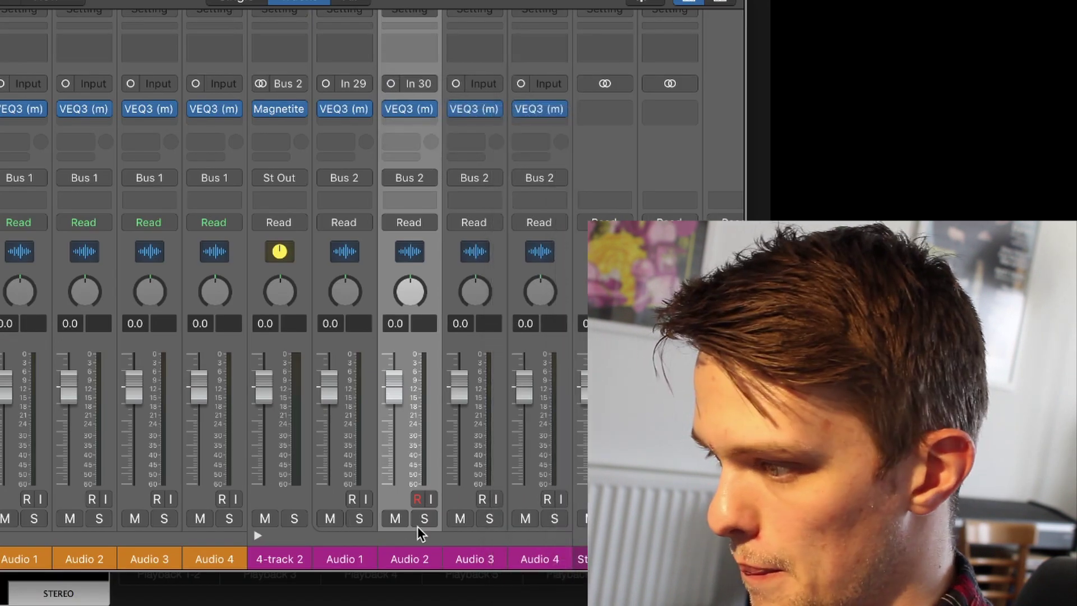
key("Up")
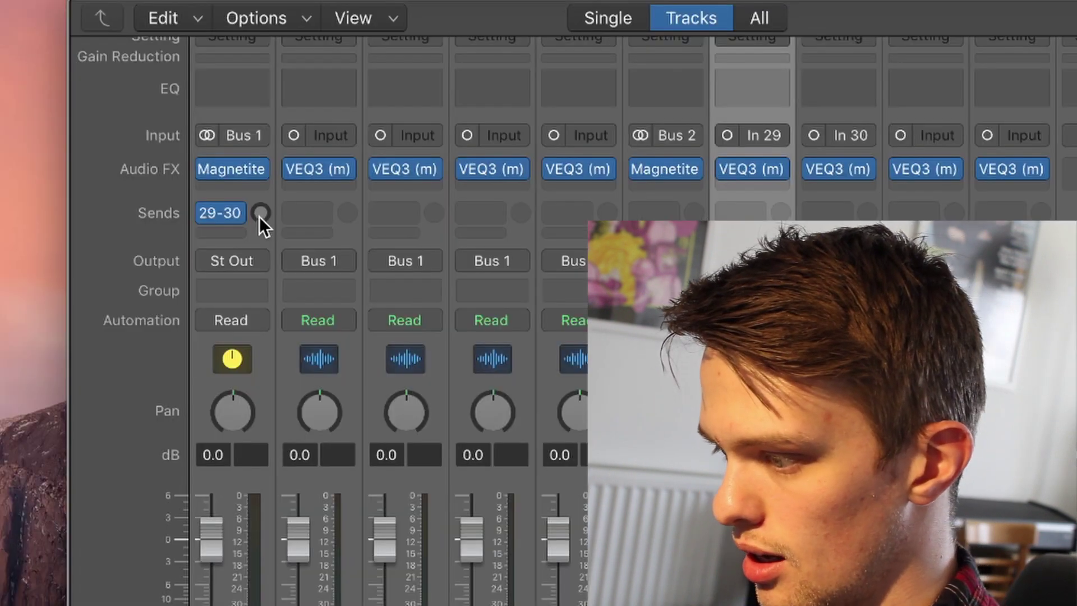
Set the first stack's 29-30 send level to 0 dB
left_click_drag(259, 216, 275, 90)
left_click(261, 216, "alt")
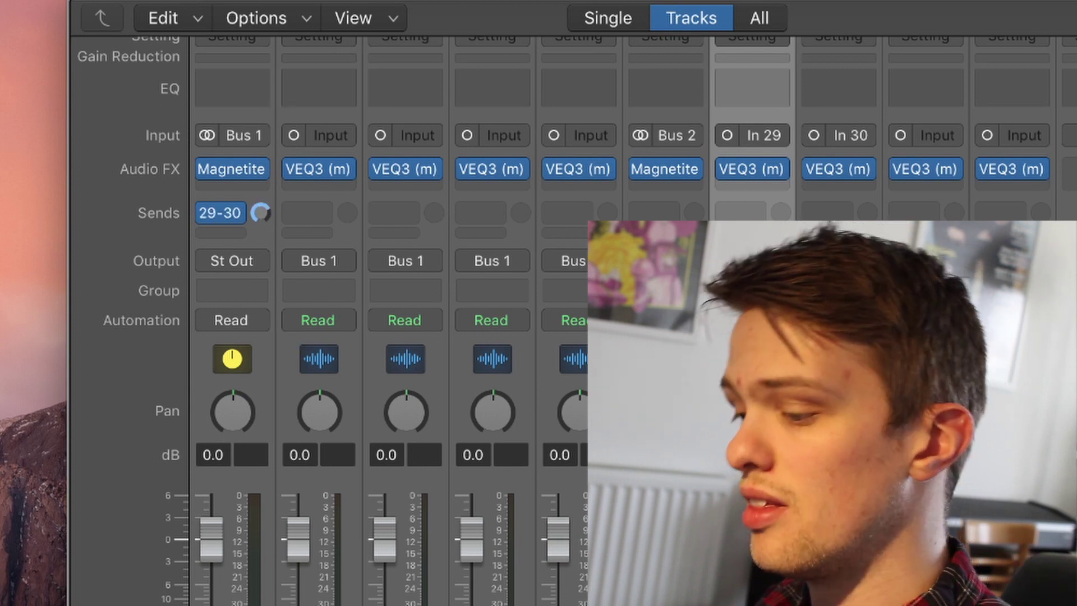
left_click(244, 222)
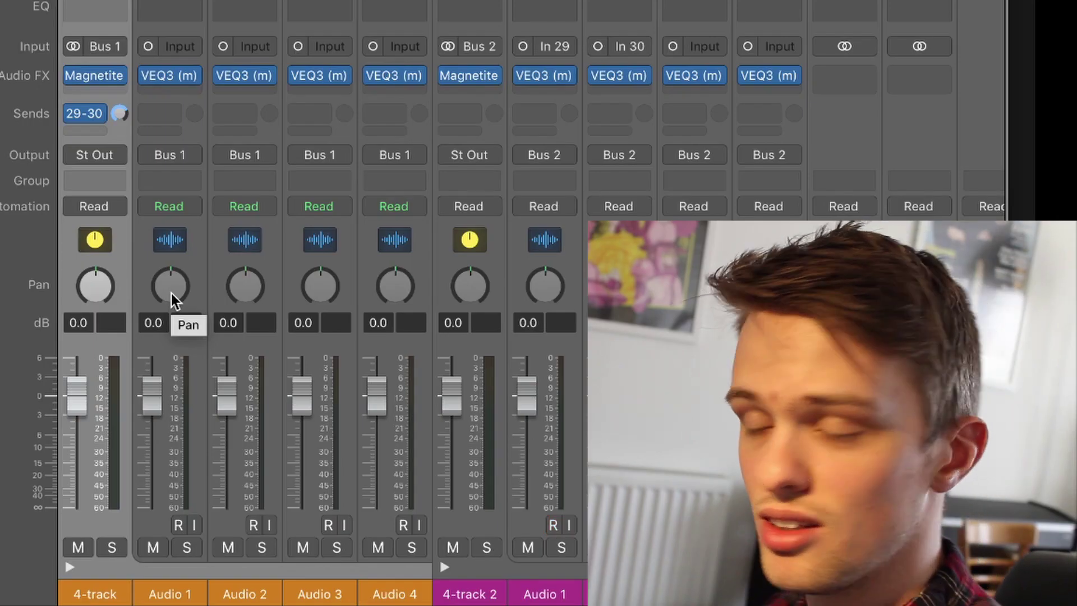
Pan 4-track 2's Audio 1 to -64 and Audio 2 to +63, recentring the first machine's pans
left_click_drag(320, 421, 320, 421)
left_click_drag(170, 294, 200, 506)
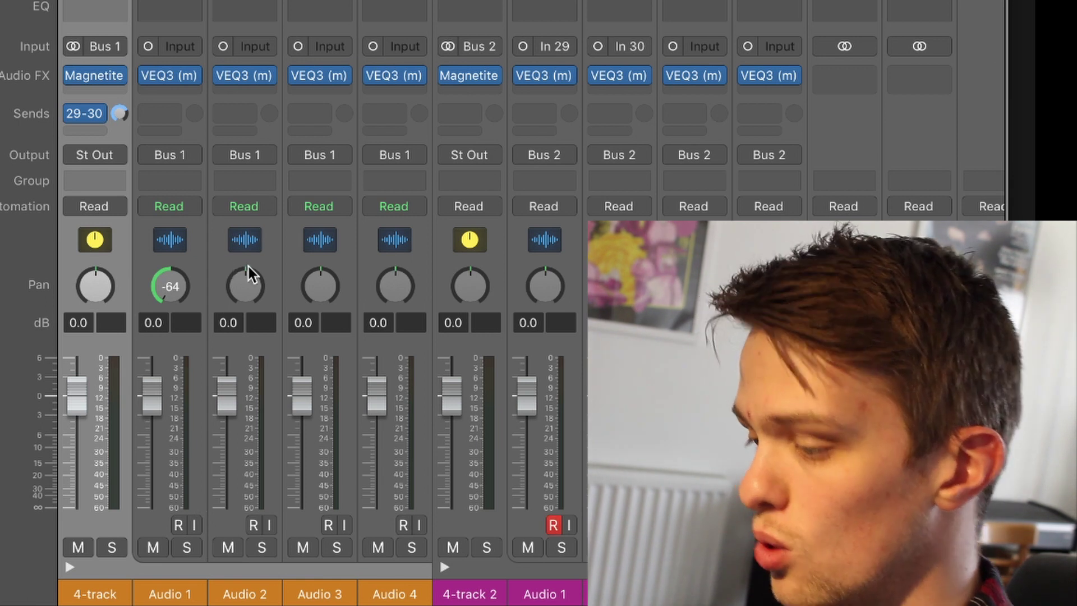
left_click_drag(248, 271, 248, 84)
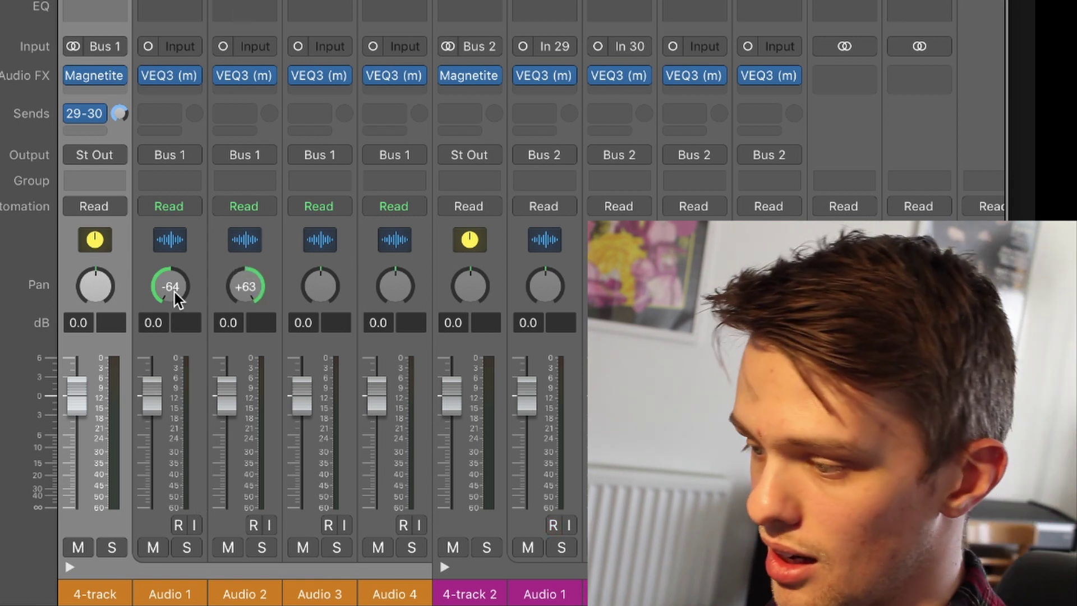
left_click_drag(331, 281, 332, 264)
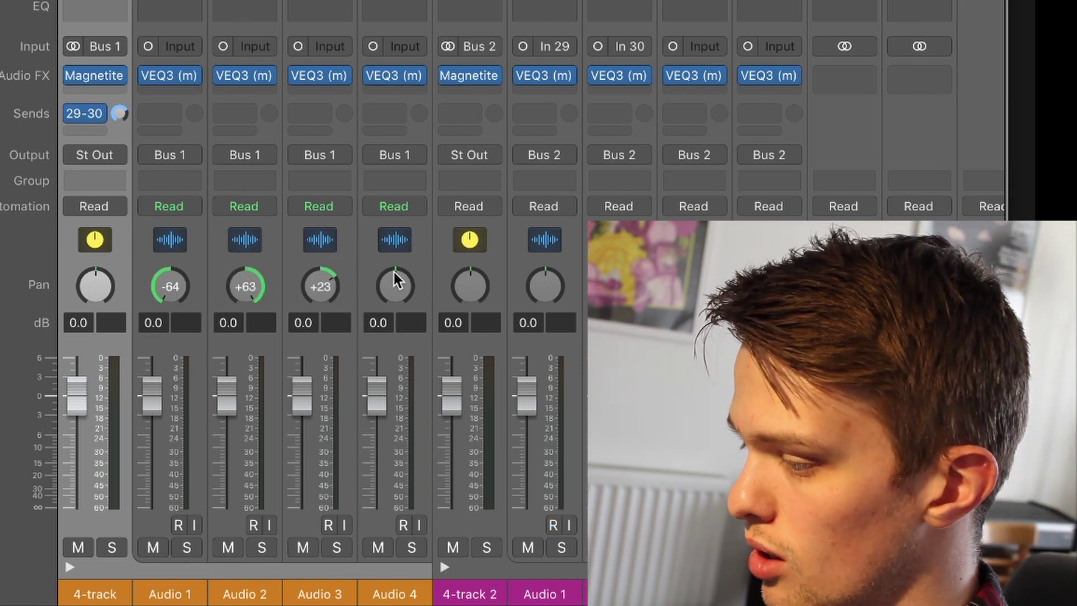
left_click_drag(394, 282, 394, 300)
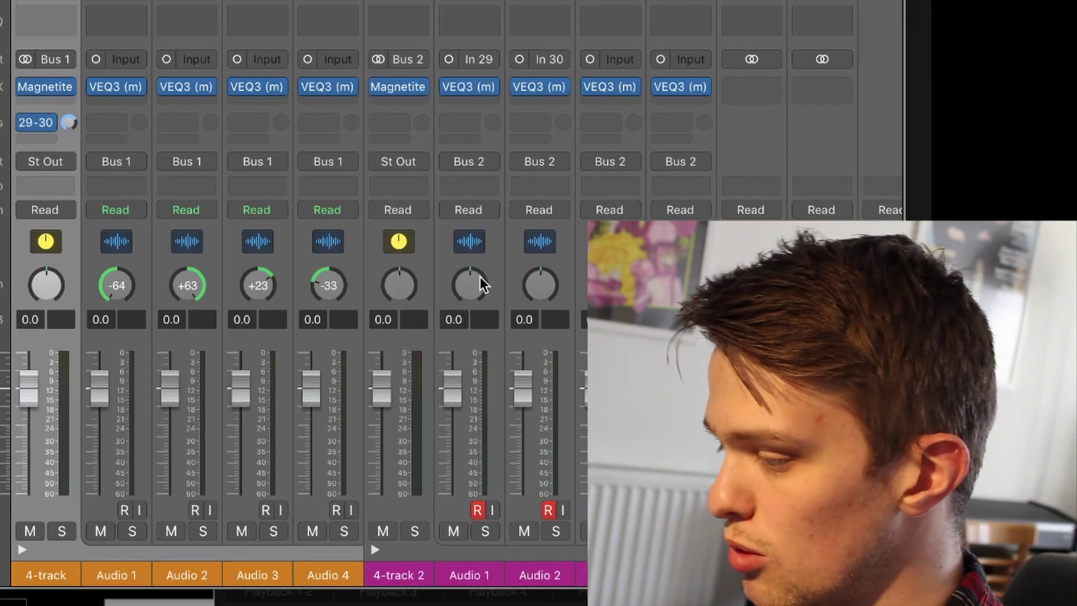
left_click_drag(480, 280, 480, 316)
left_click_drag(535, 293, 538, 259)
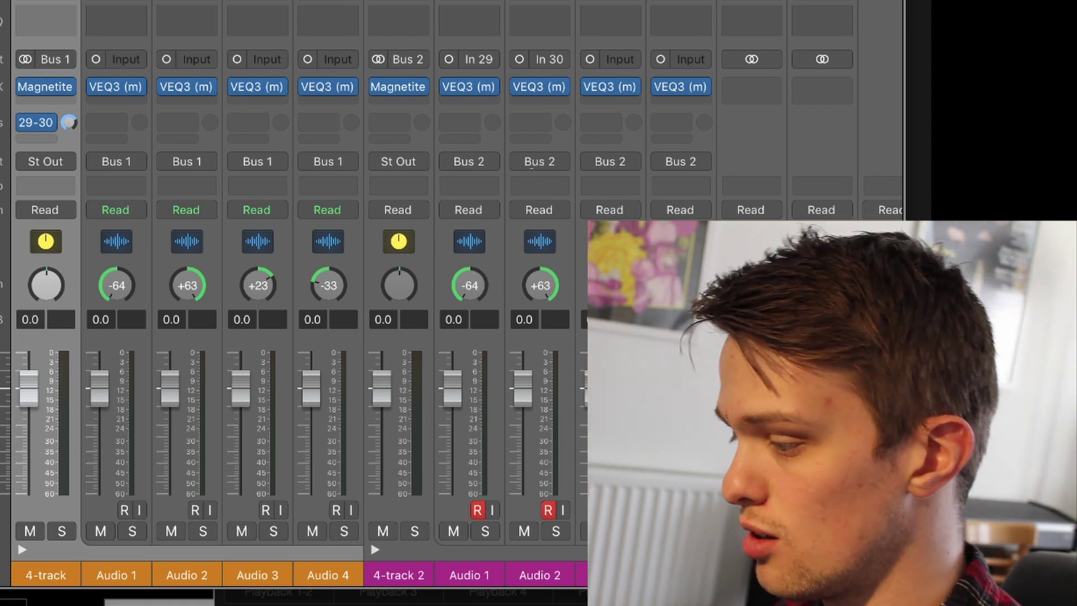
left_click(331, 463, "alt")
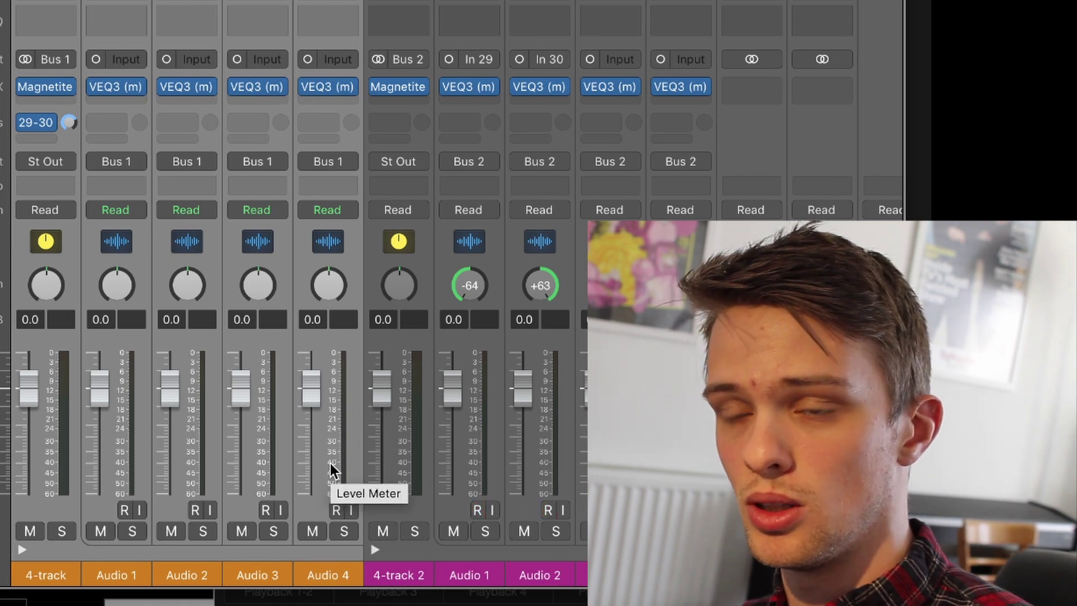
left_click(541, 575)
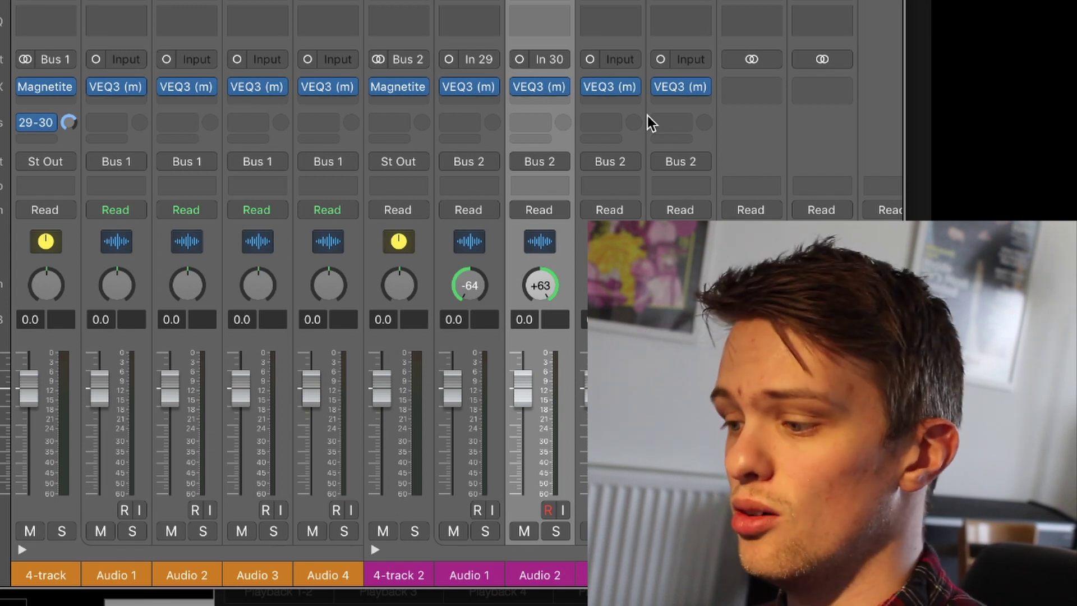
left_click(388, 567)
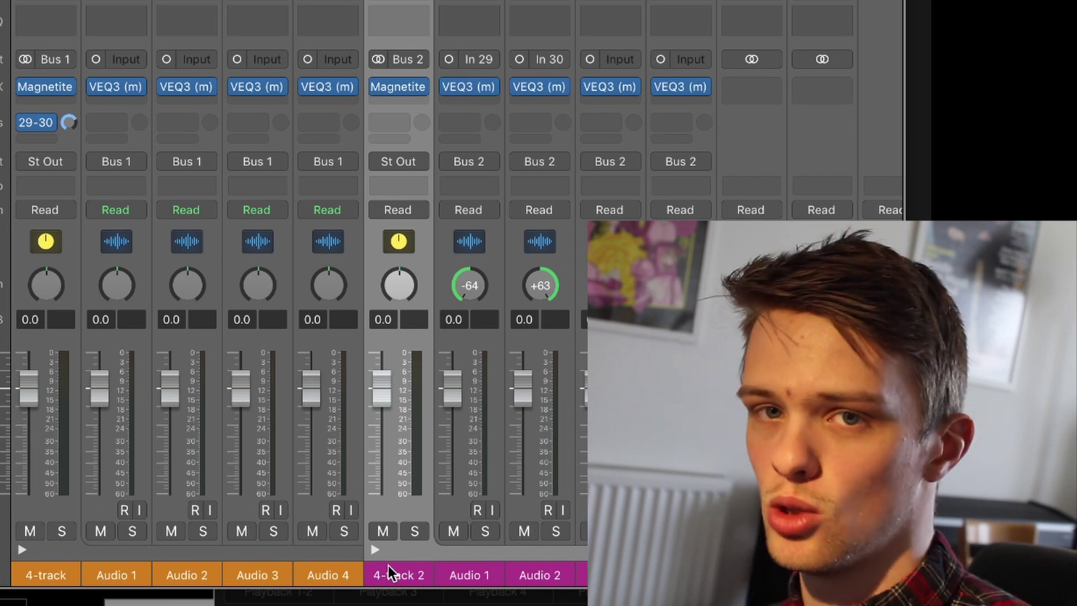